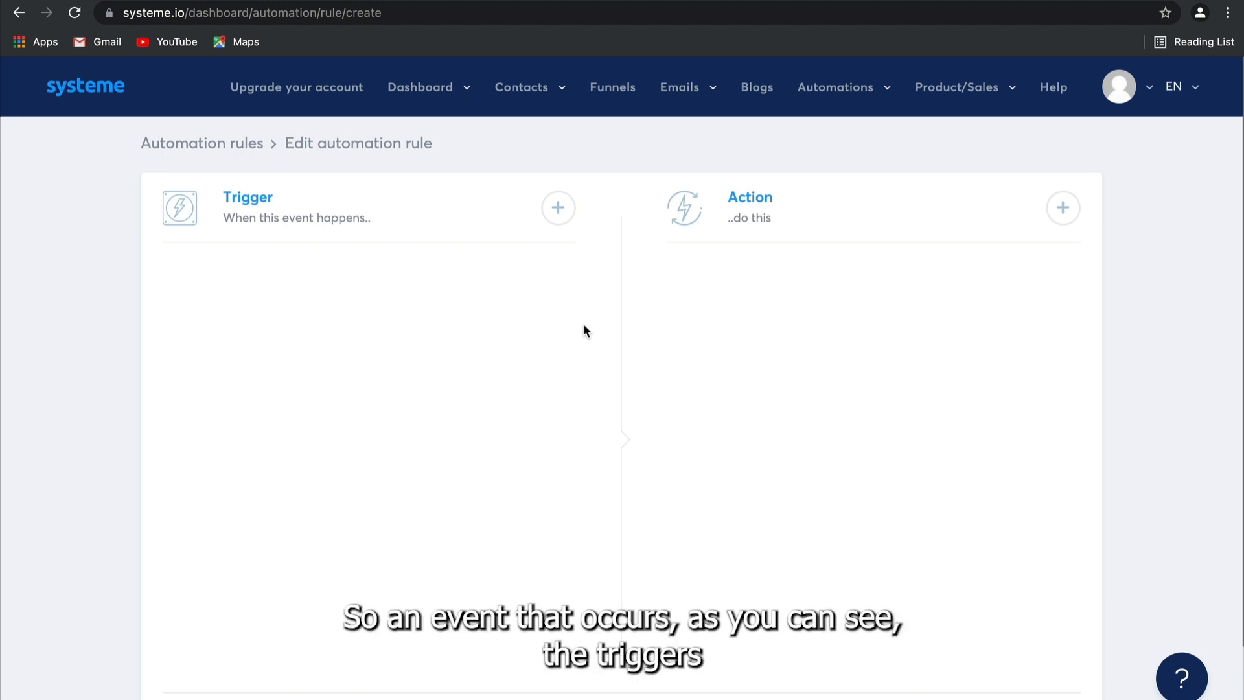
- Add a New sale trigger to the automation rule, using the Sales Funnel and its Order Form step
click(557, 208)
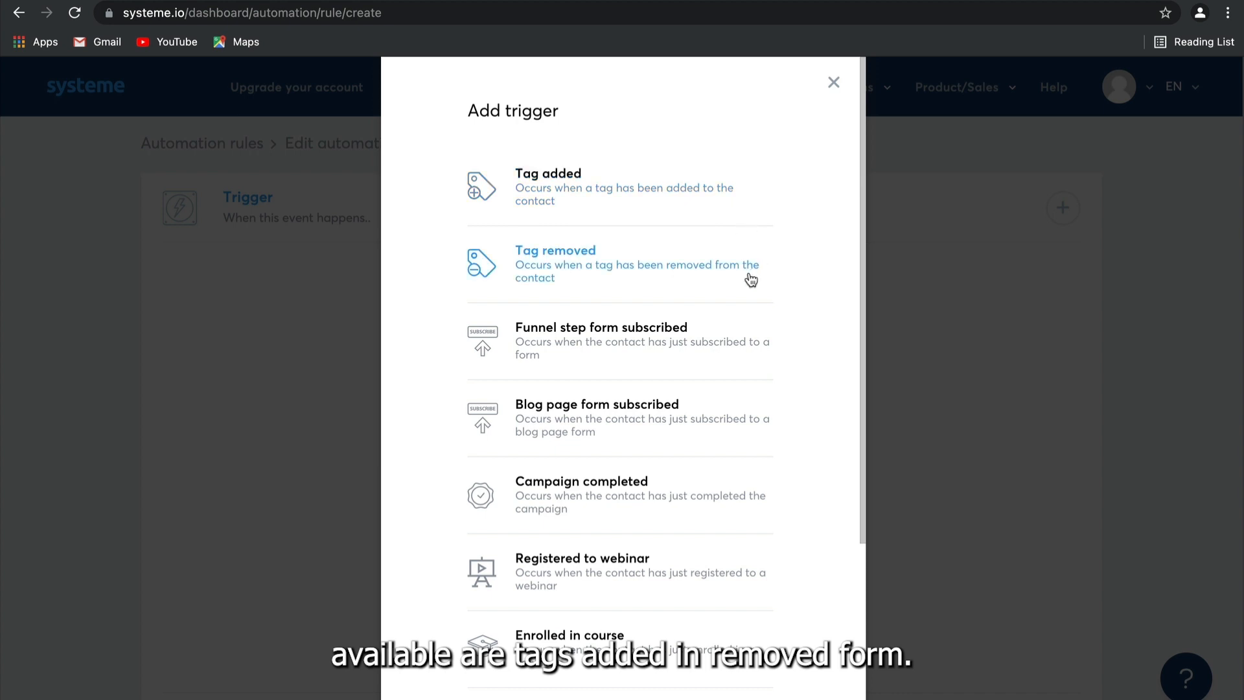
scroll(748, 280, down, 3)
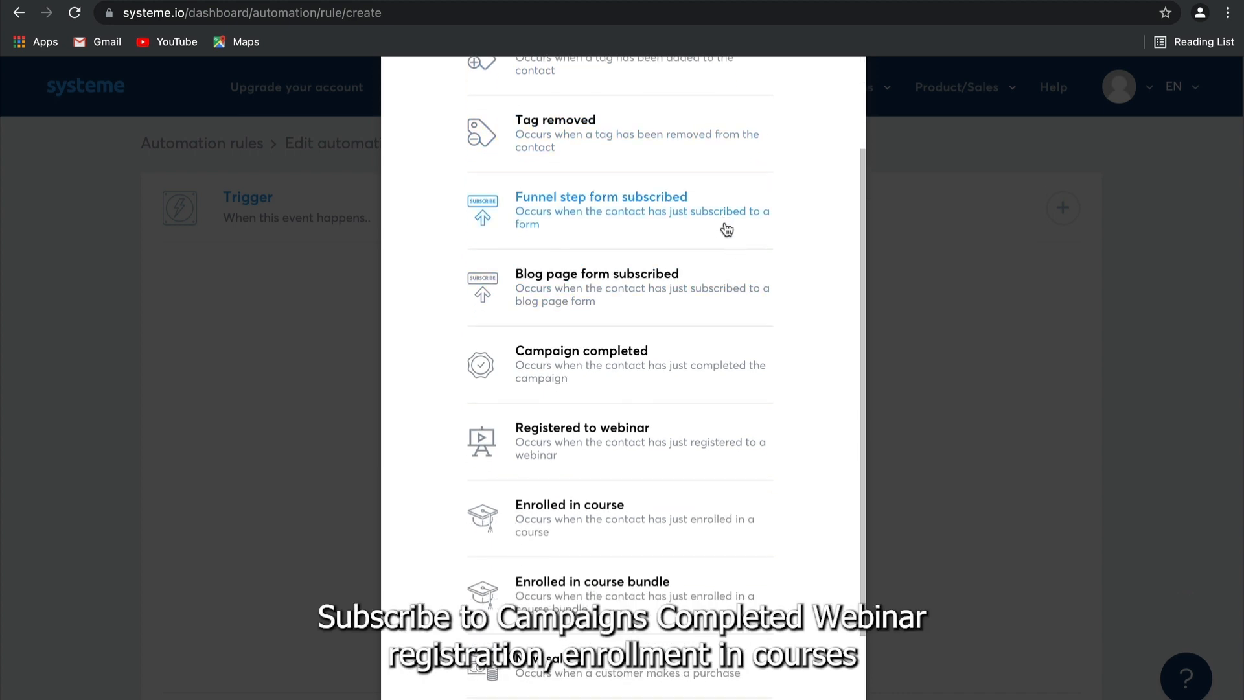
scroll(732, 361, down, 2)
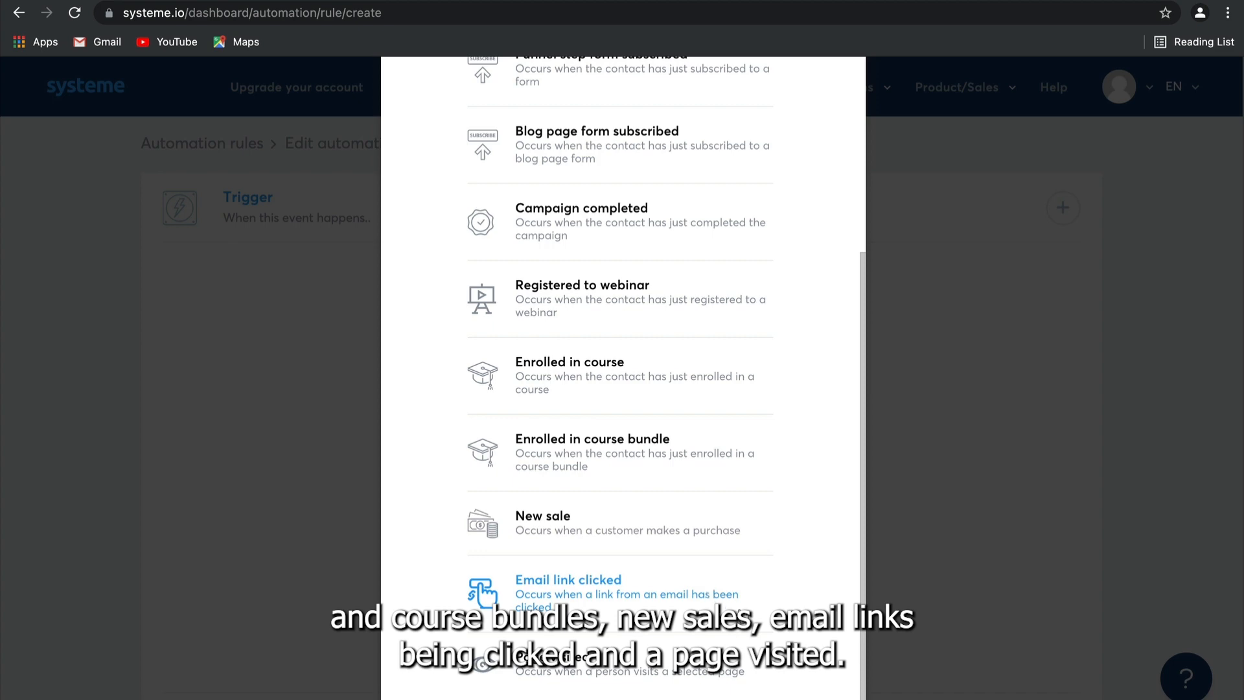
click(704, 538)
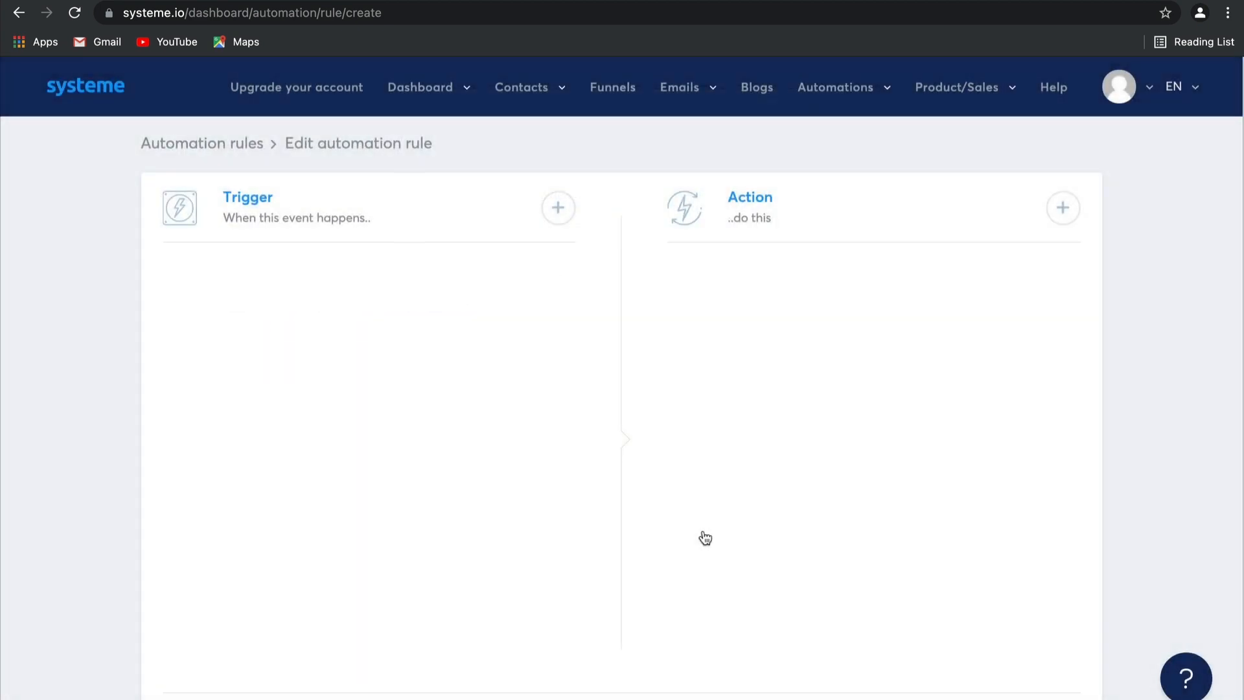
click(458, 361)
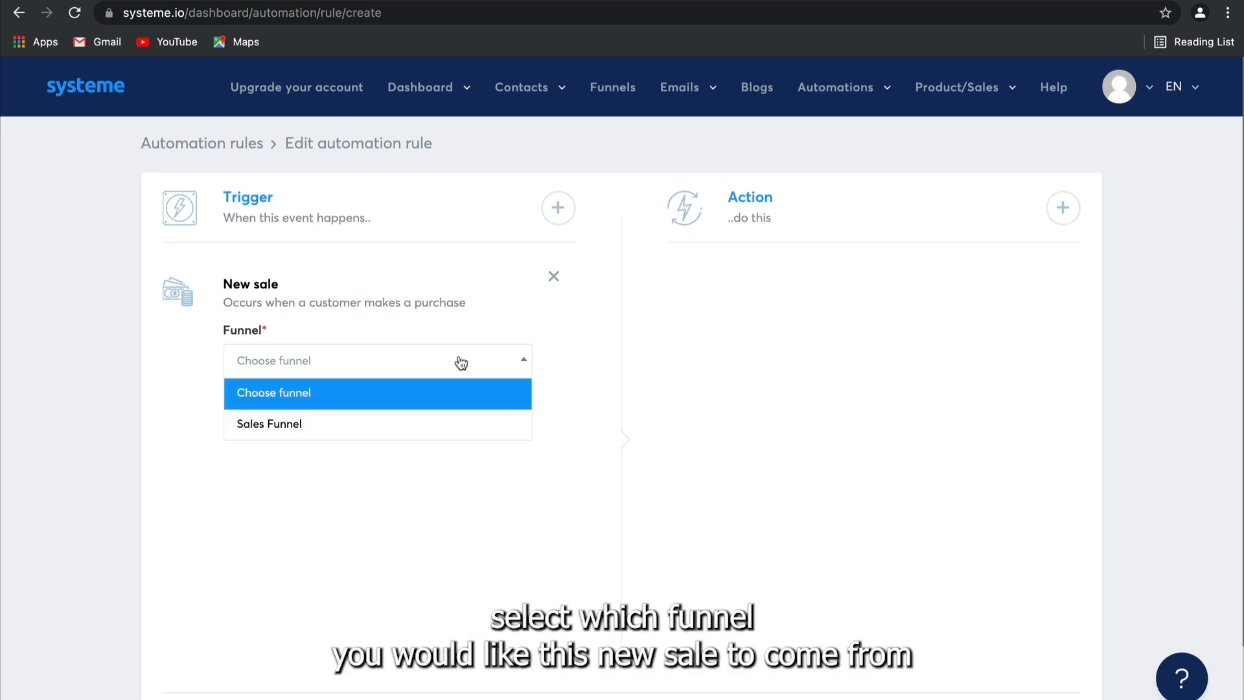
click(457, 431)
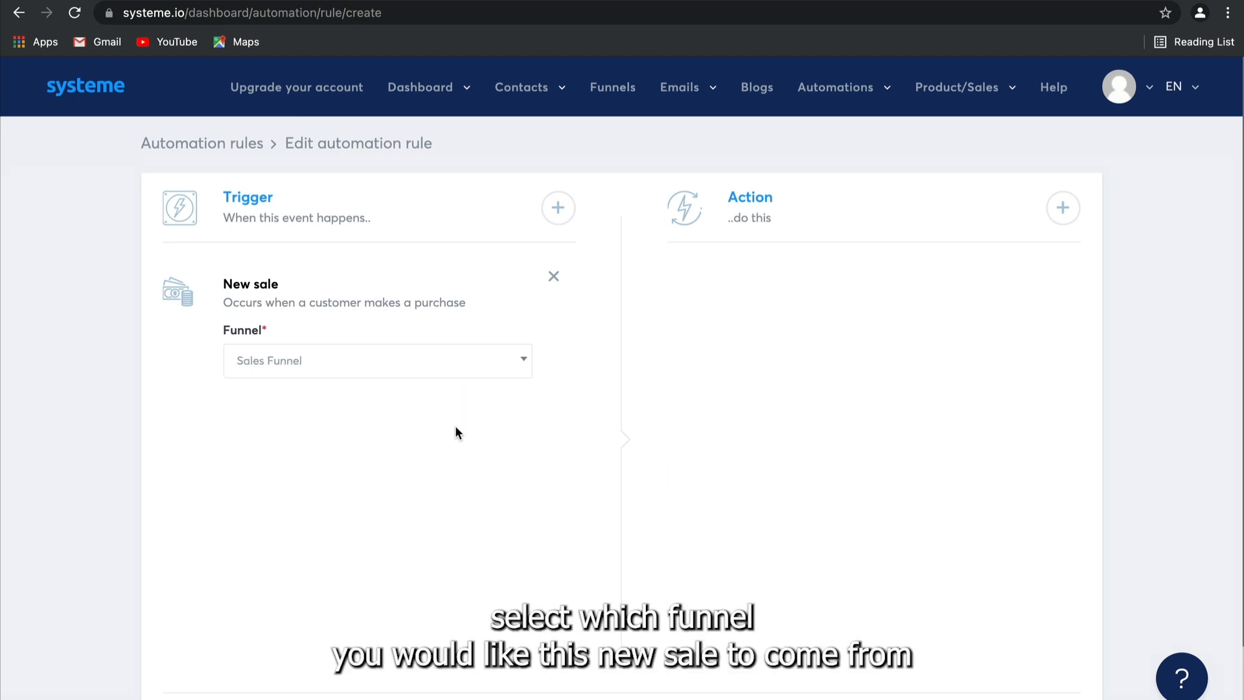
click(429, 444)
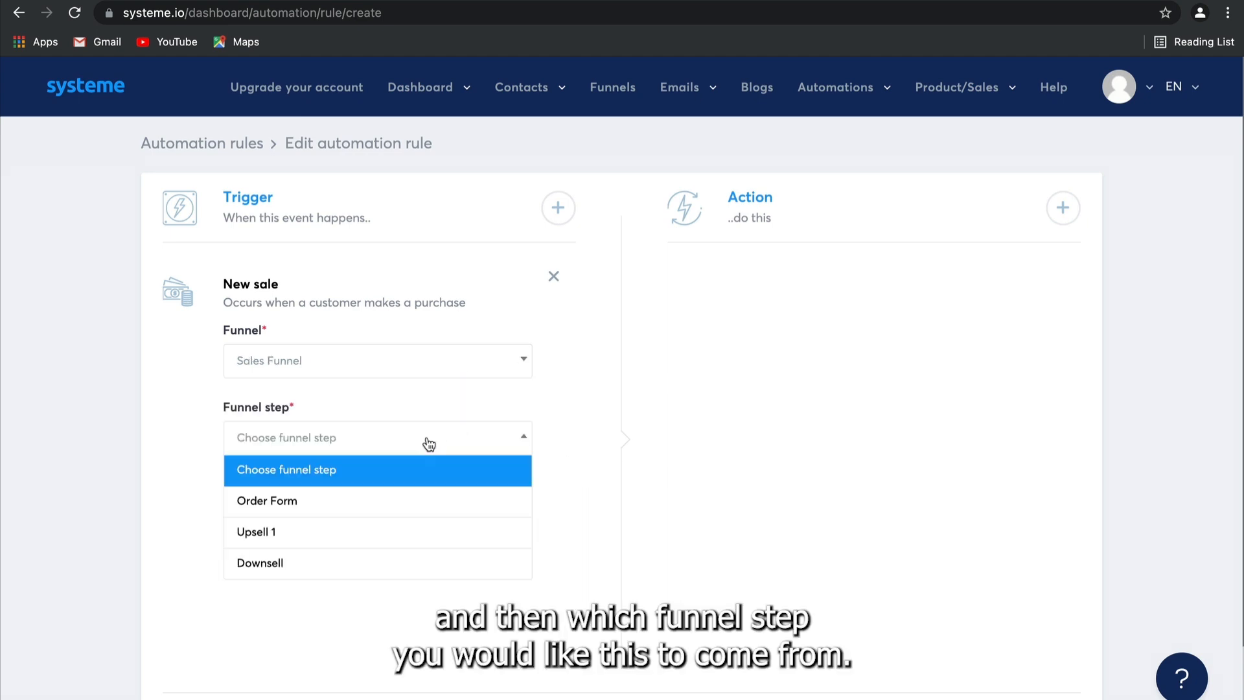
click(413, 497)
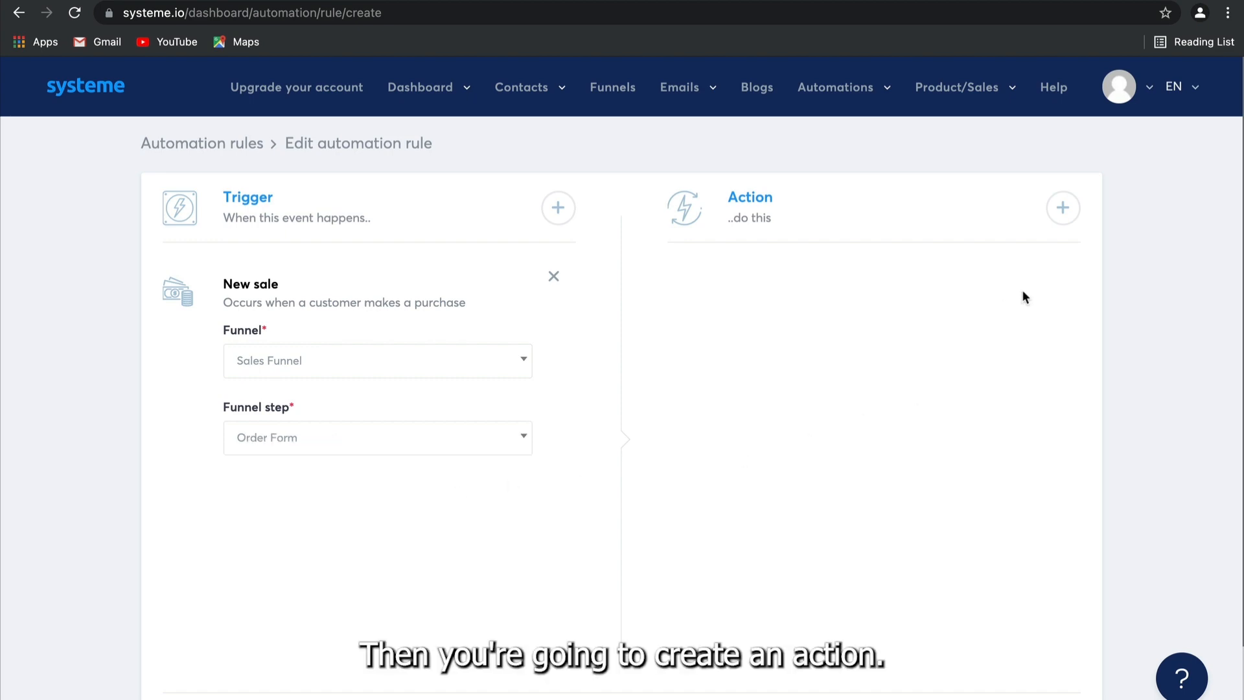
- Add a Subscribe to campaign action to the rule with the campaign 5 day coaching course
click(1063, 208)
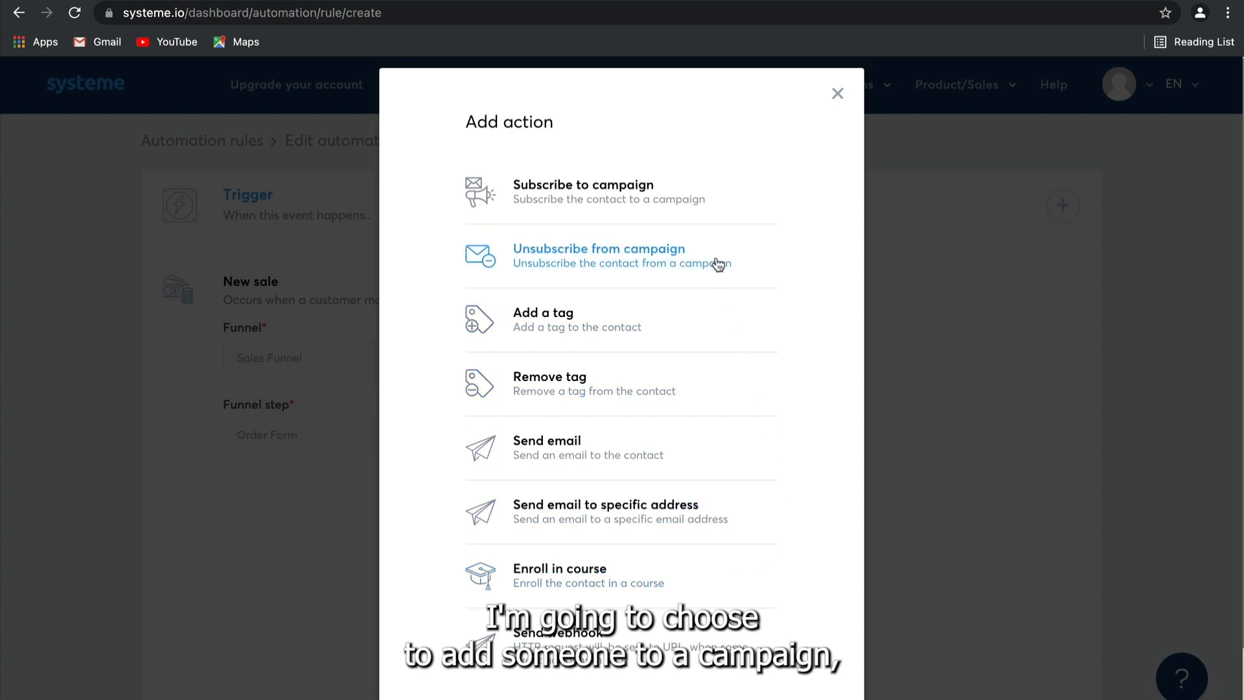
click(708, 222)
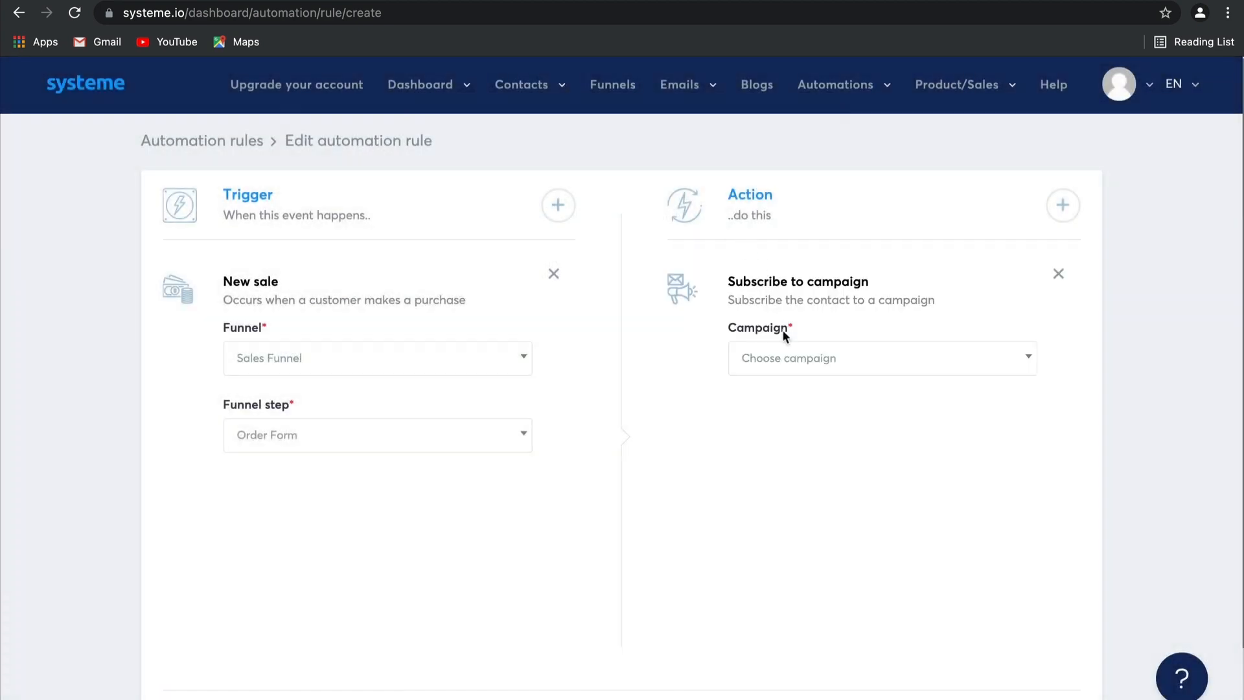
click(784, 358)
click(802, 422)
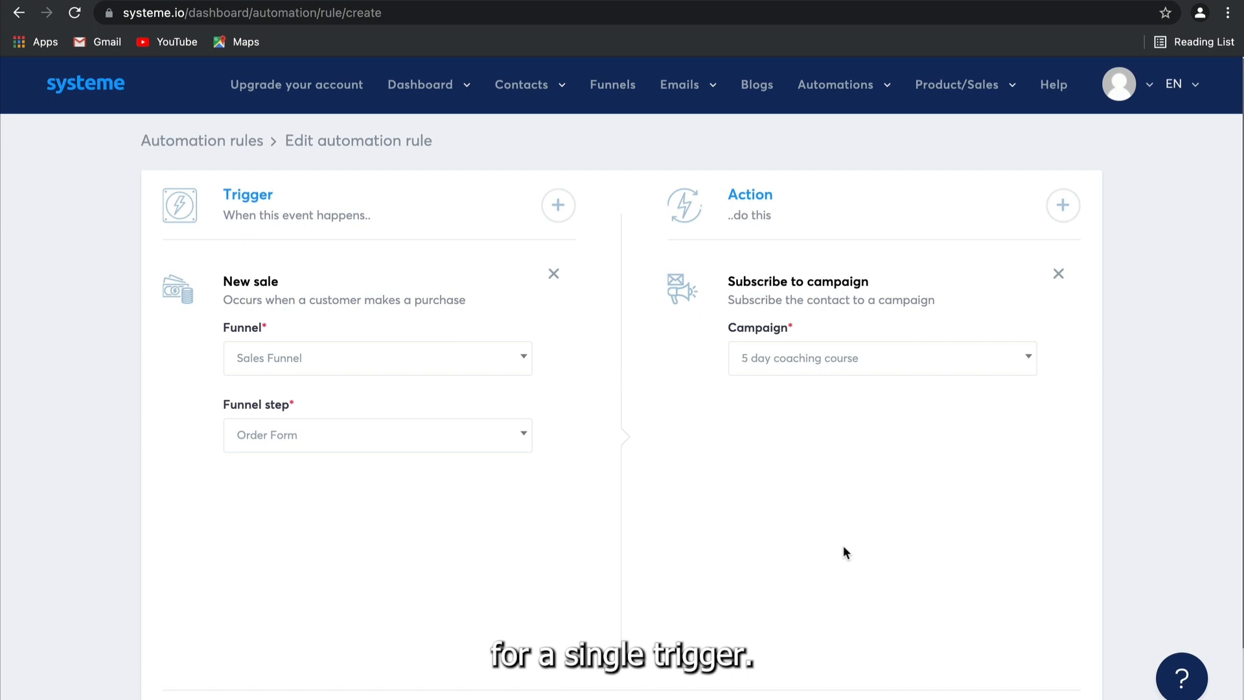
- Add an Add a tag action with the tag Blog - leads, plus a Send email to specific address action
click(1064, 206)
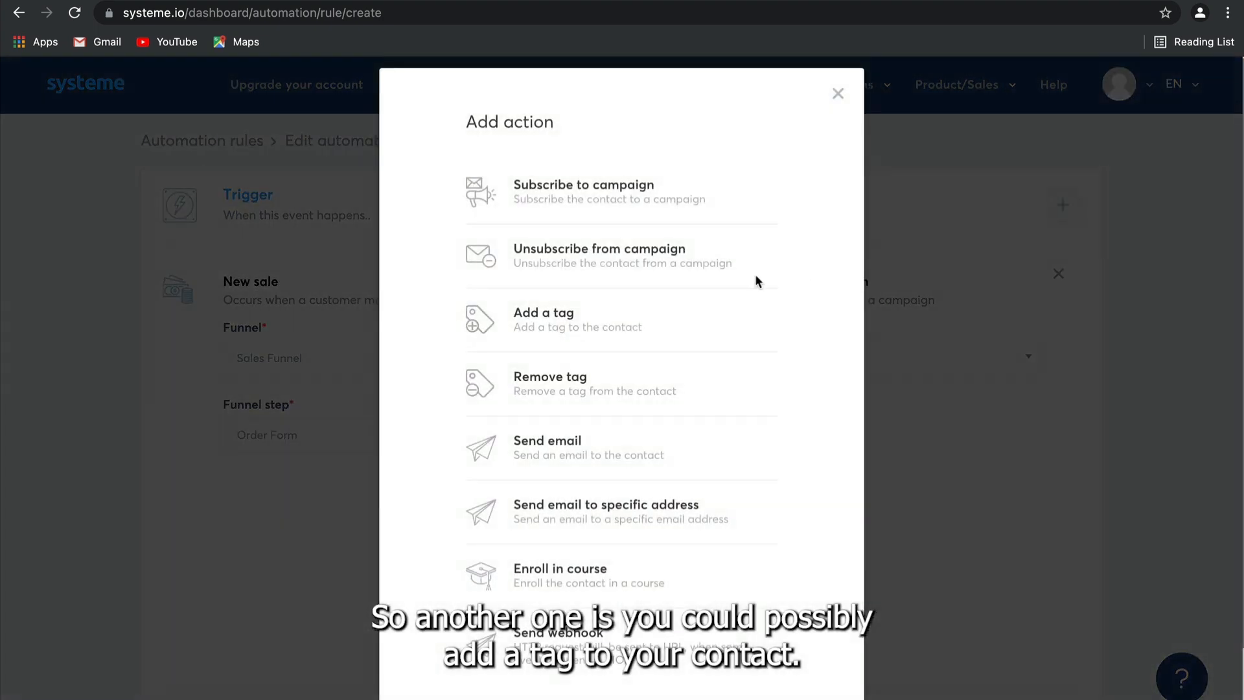
click(659, 332)
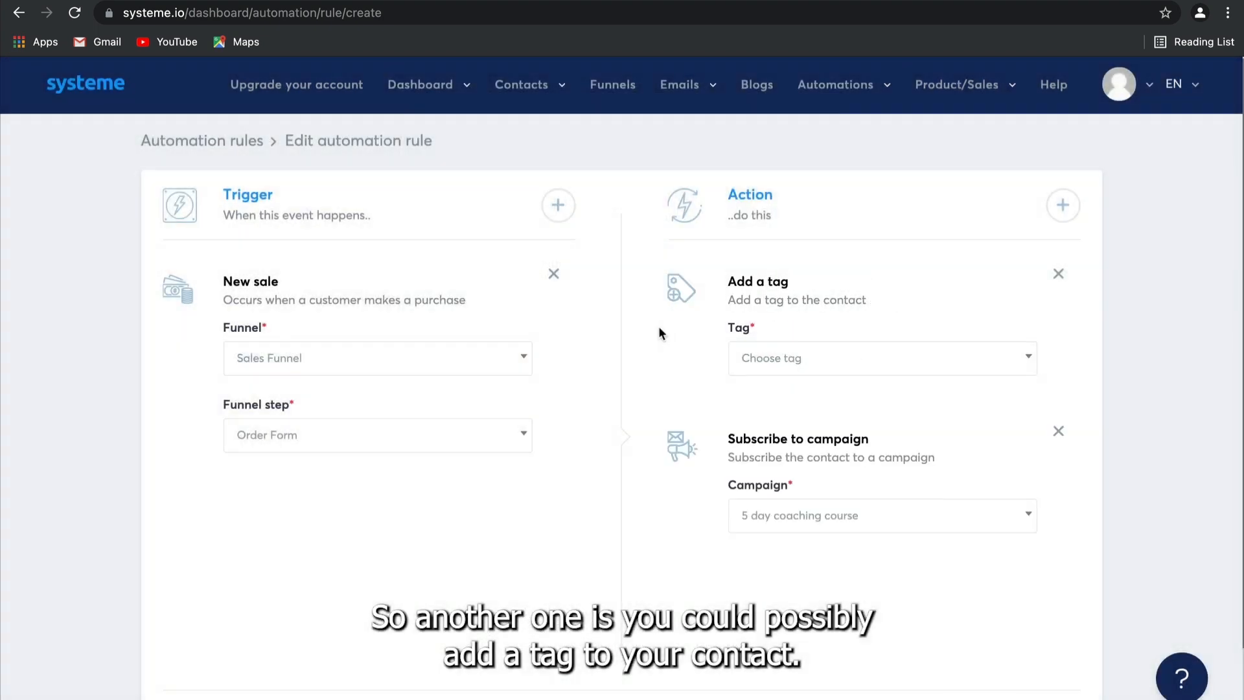
click(747, 360)
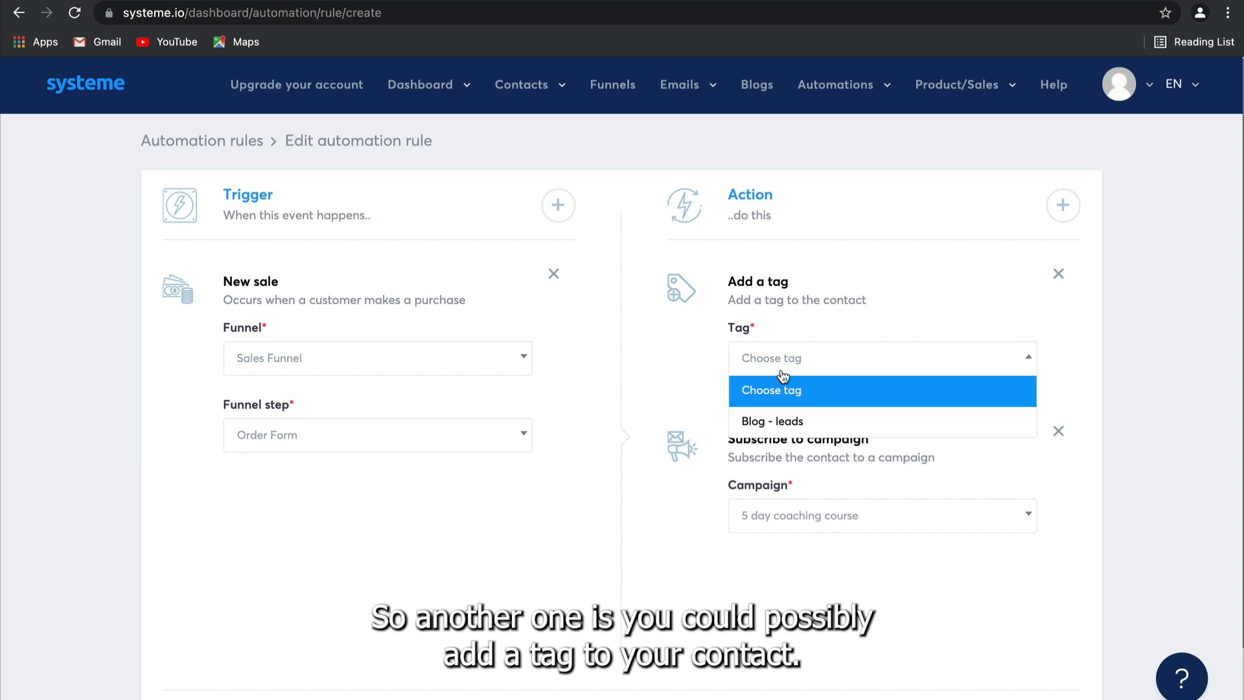
click(782, 422)
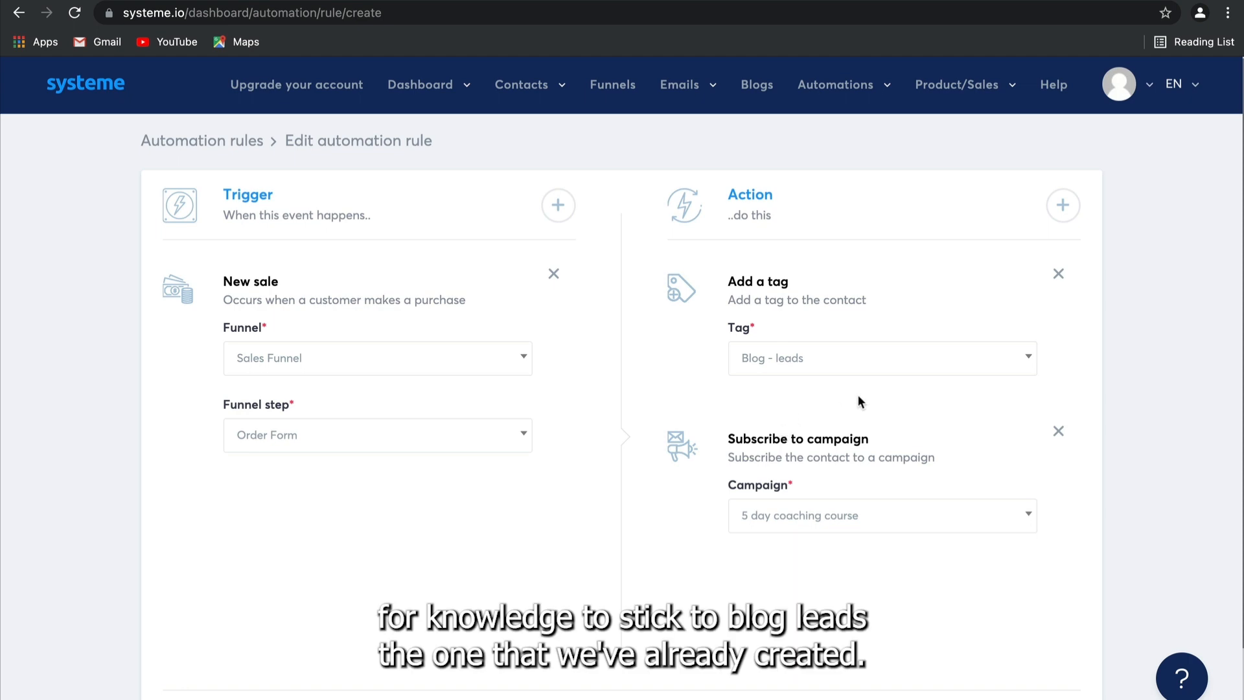
click(1063, 206)
click(659, 515)
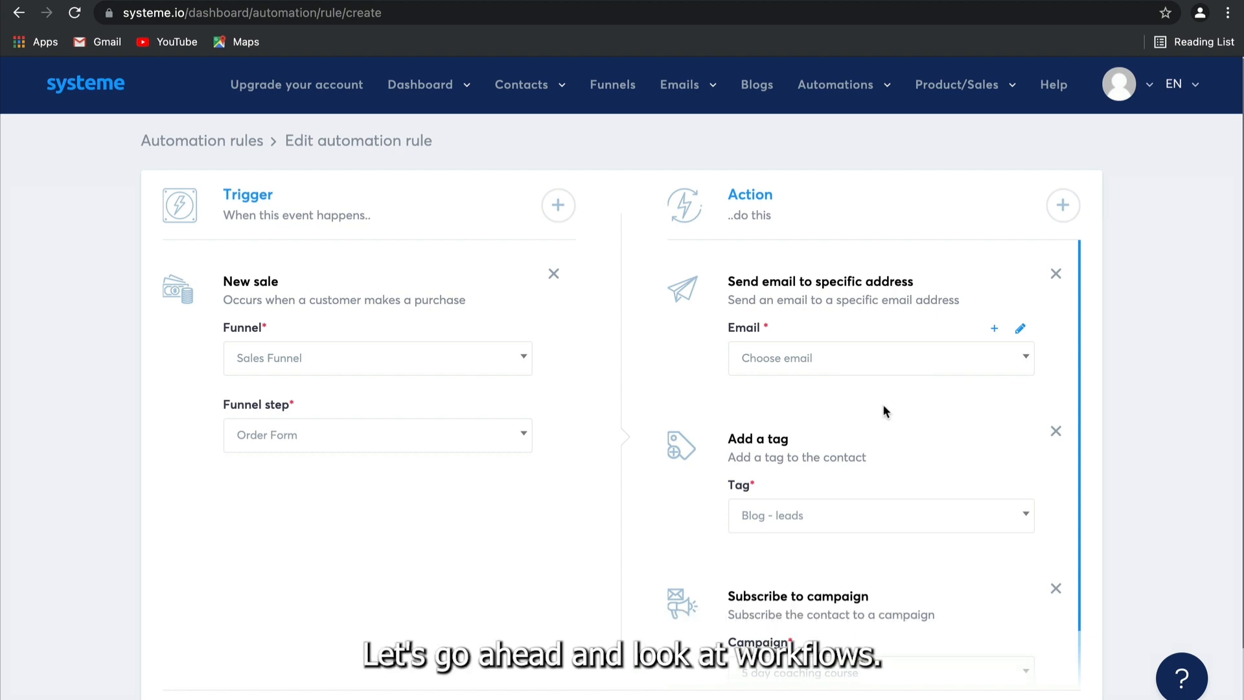
- Go to the automation workflows and create a new workflow named Workflow 1
mouse_move(862, 87)
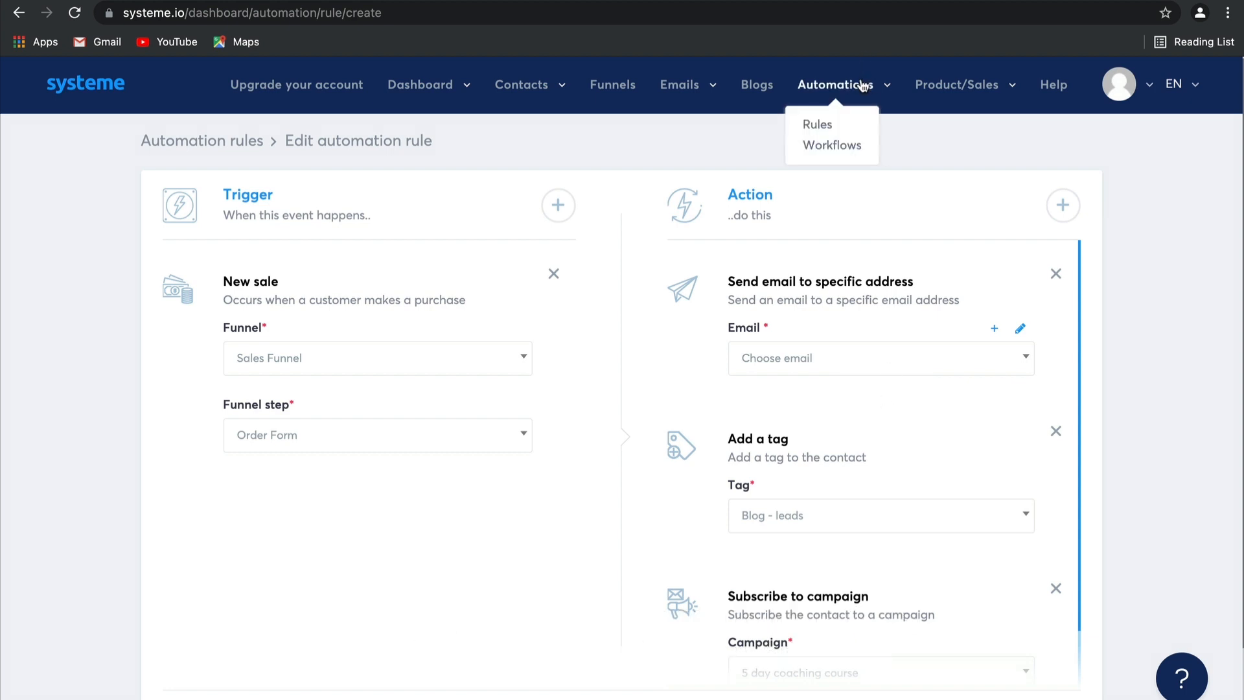
click(847, 146)
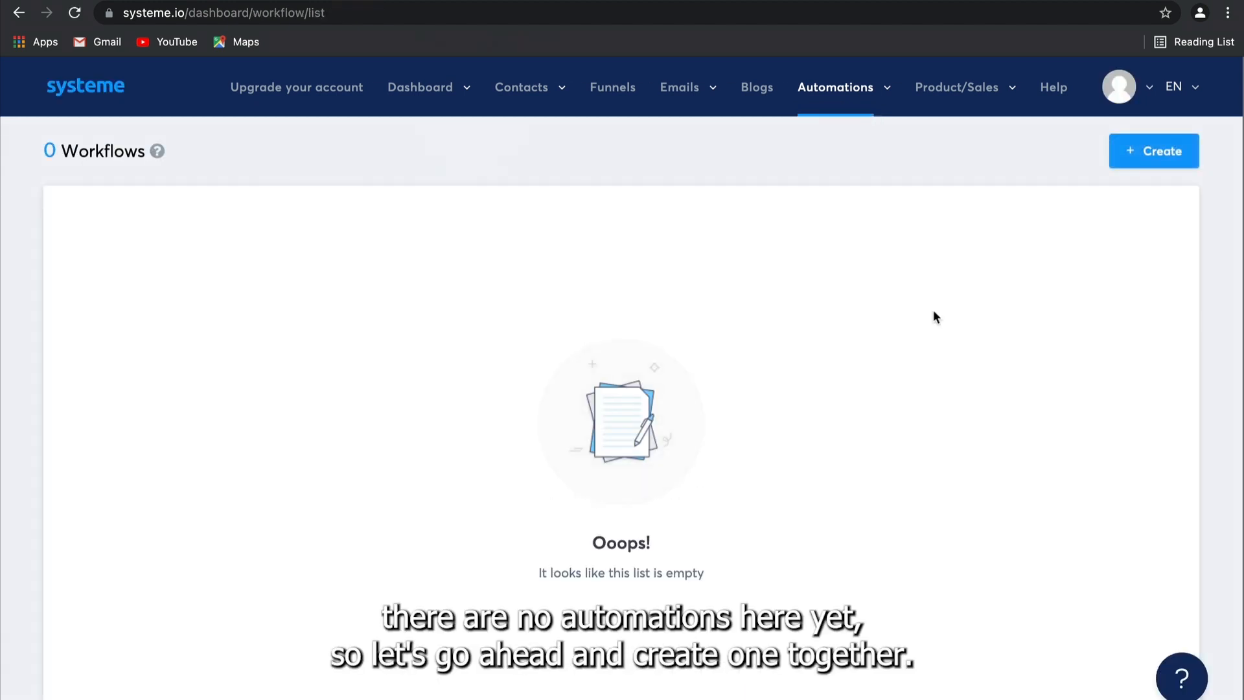
click(1164, 151)
click(659, 285)
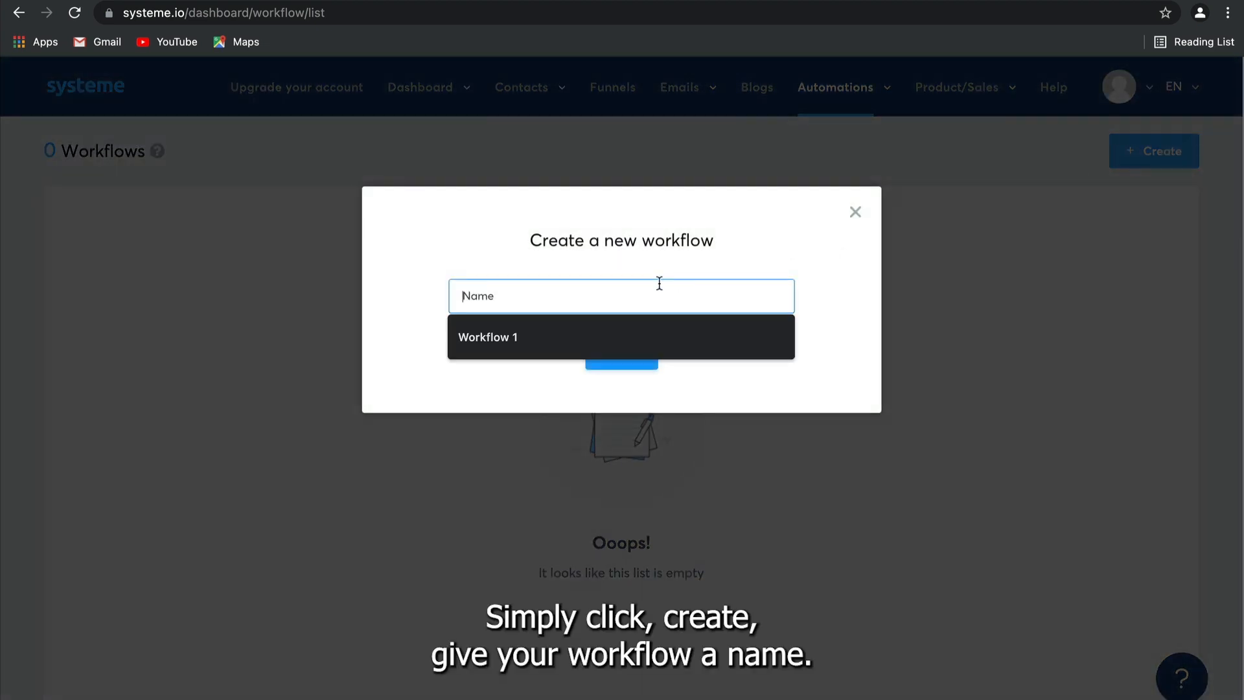
click(564, 347)
click(619, 355)
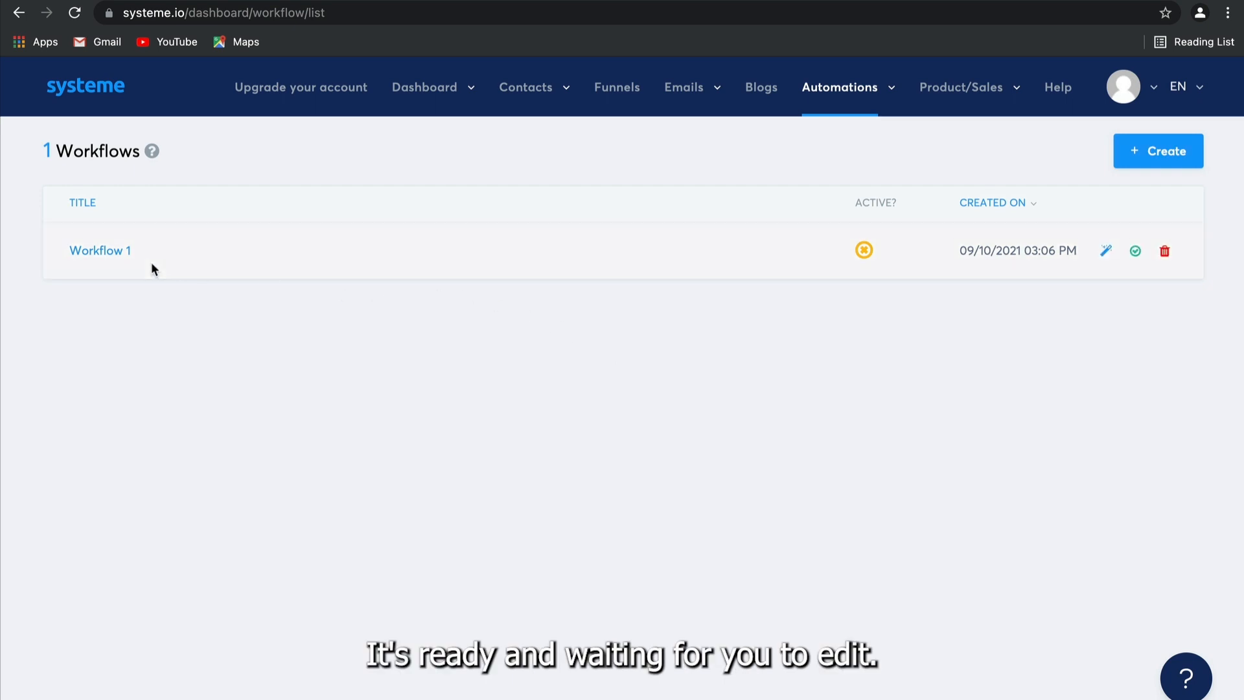
- Open Workflow 1 and create its first trigger, Funnel form subscribed, for the Squeeze page of Test Funnel
click(105, 257)
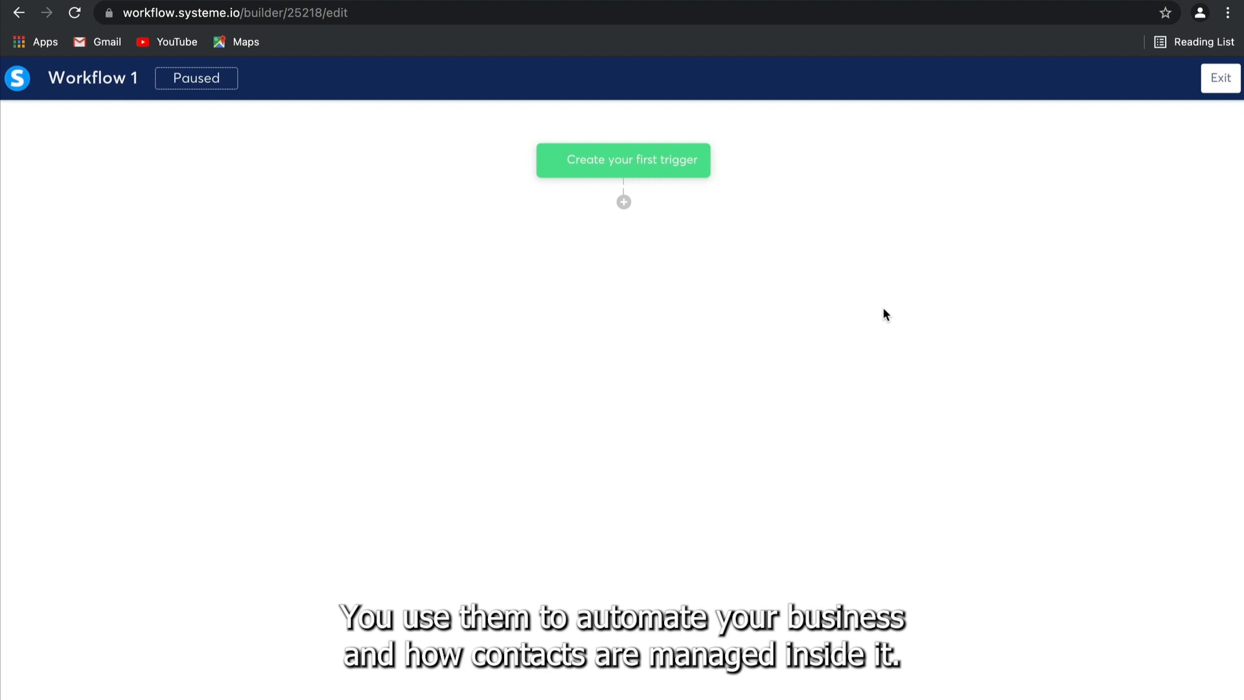
click(680, 167)
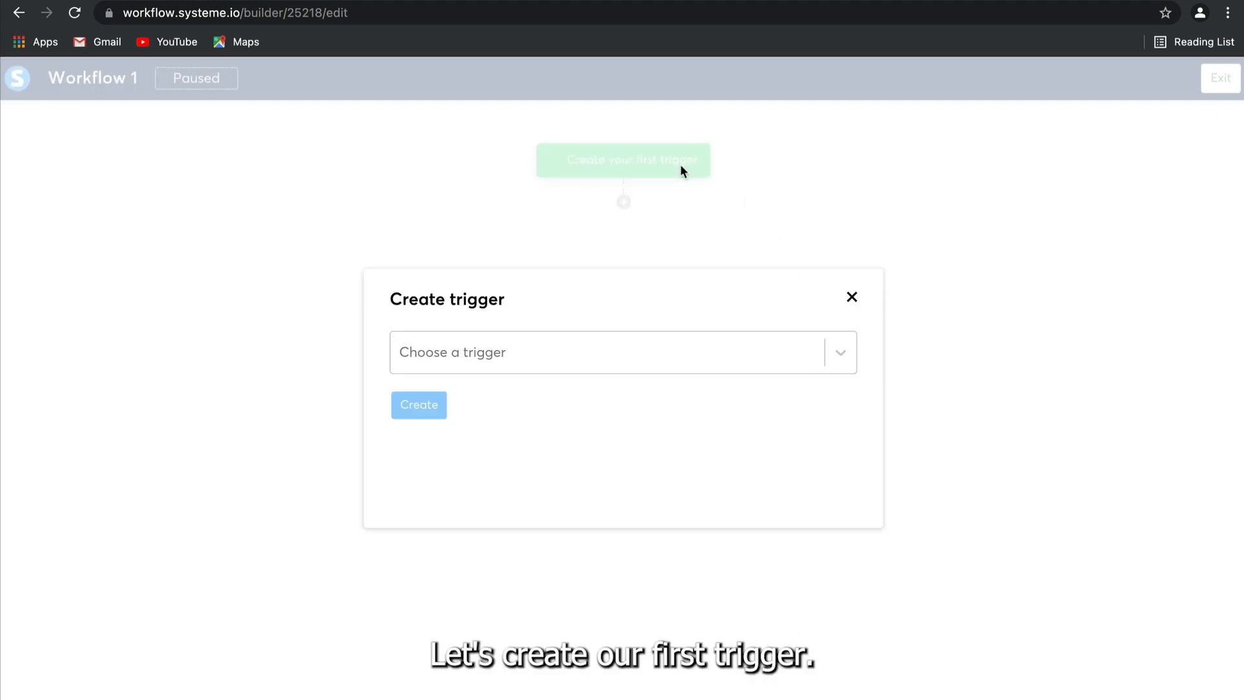
click(613, 348)
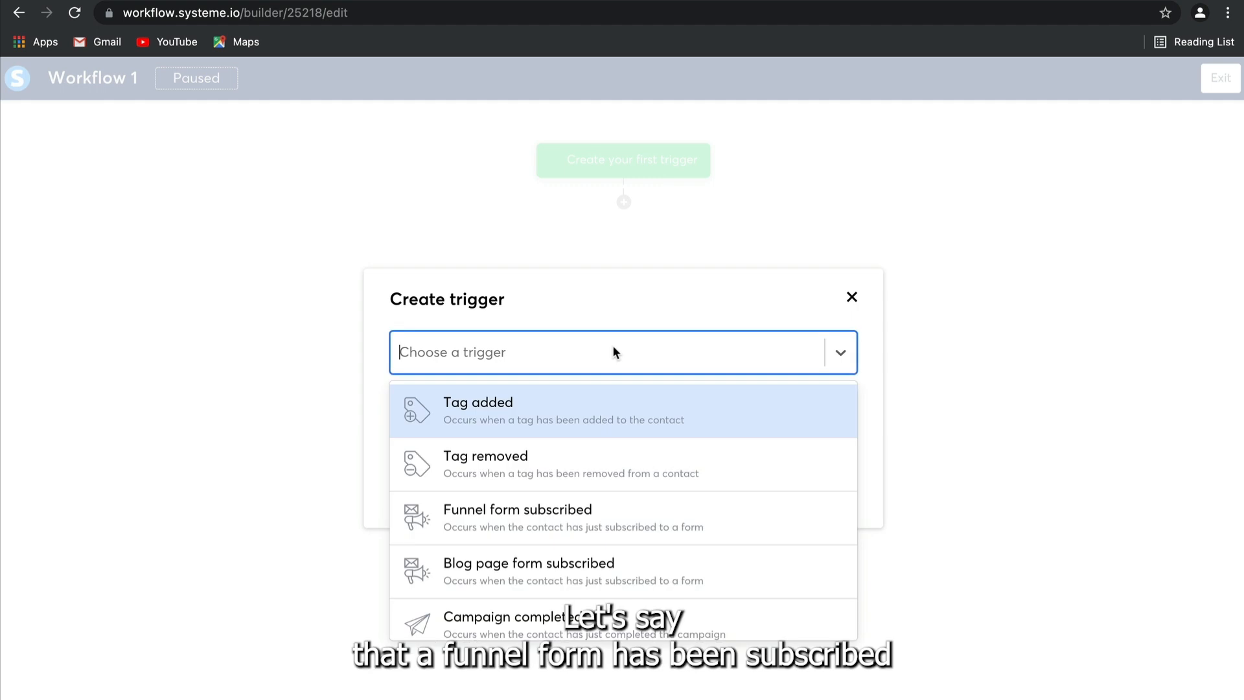
click(589, 519)
click(546, 423)
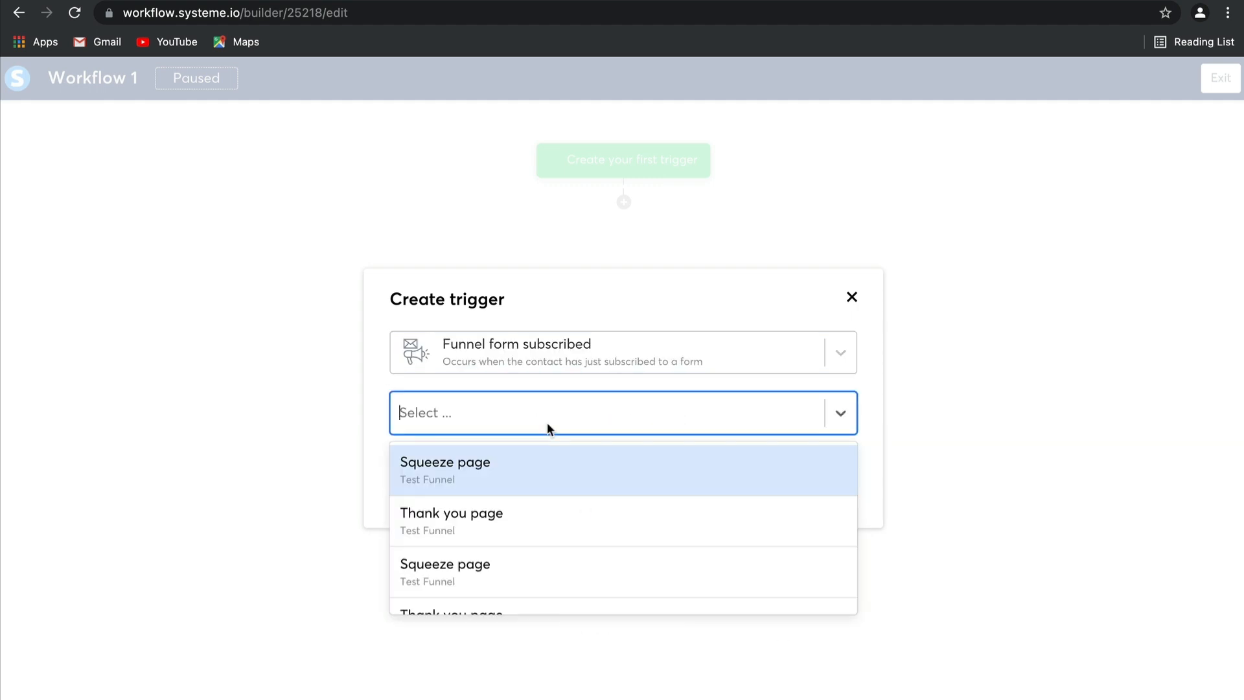
scroll(551, 520, down, 2)
click(546, 493)
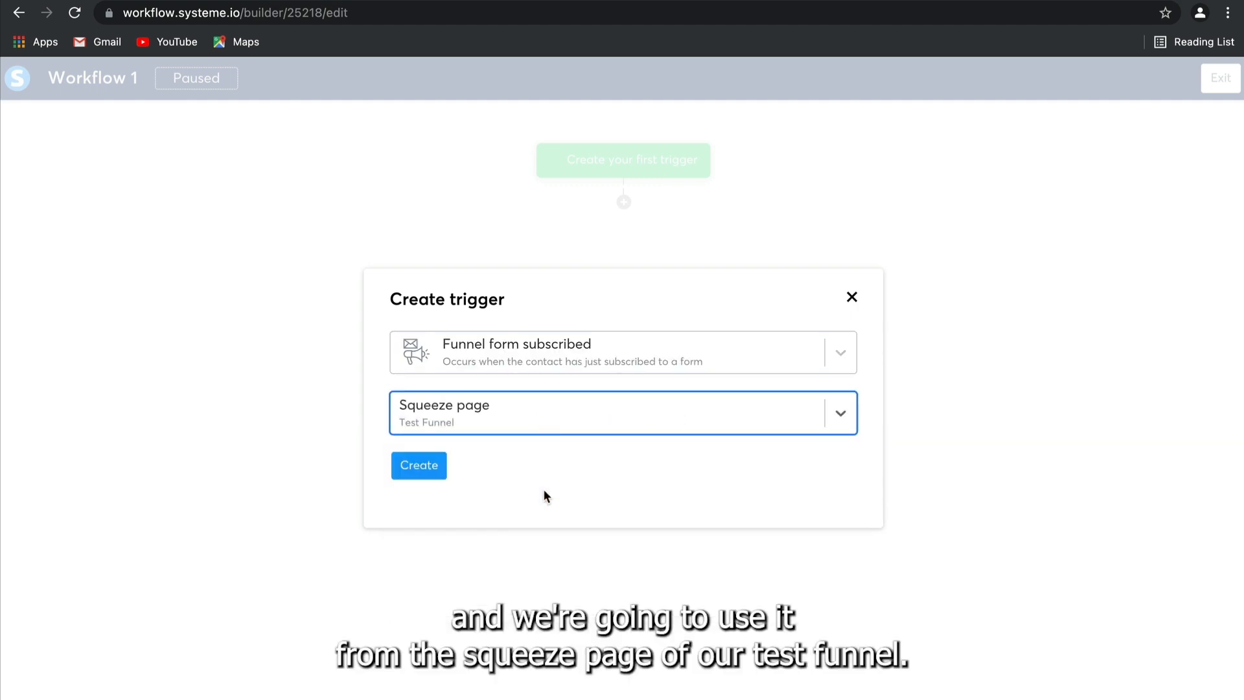
click(429, 476)
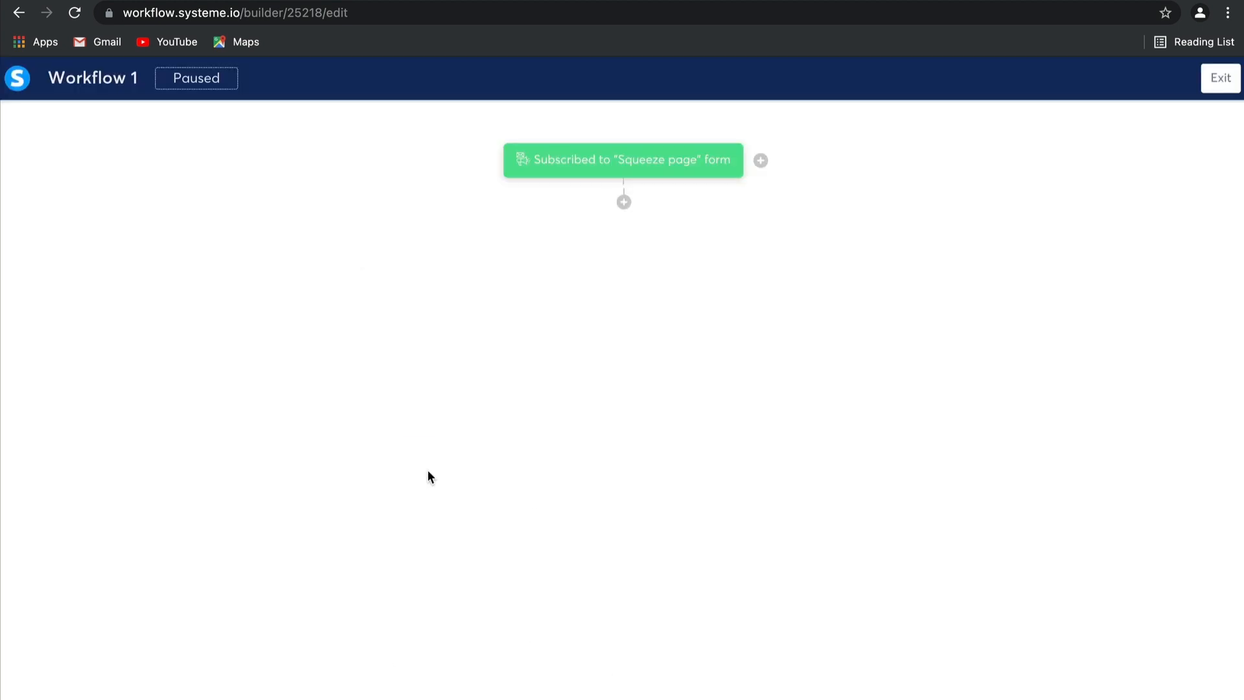
- Add a delay step of 3 days below the squeeze page form trigger
click(625, 203)
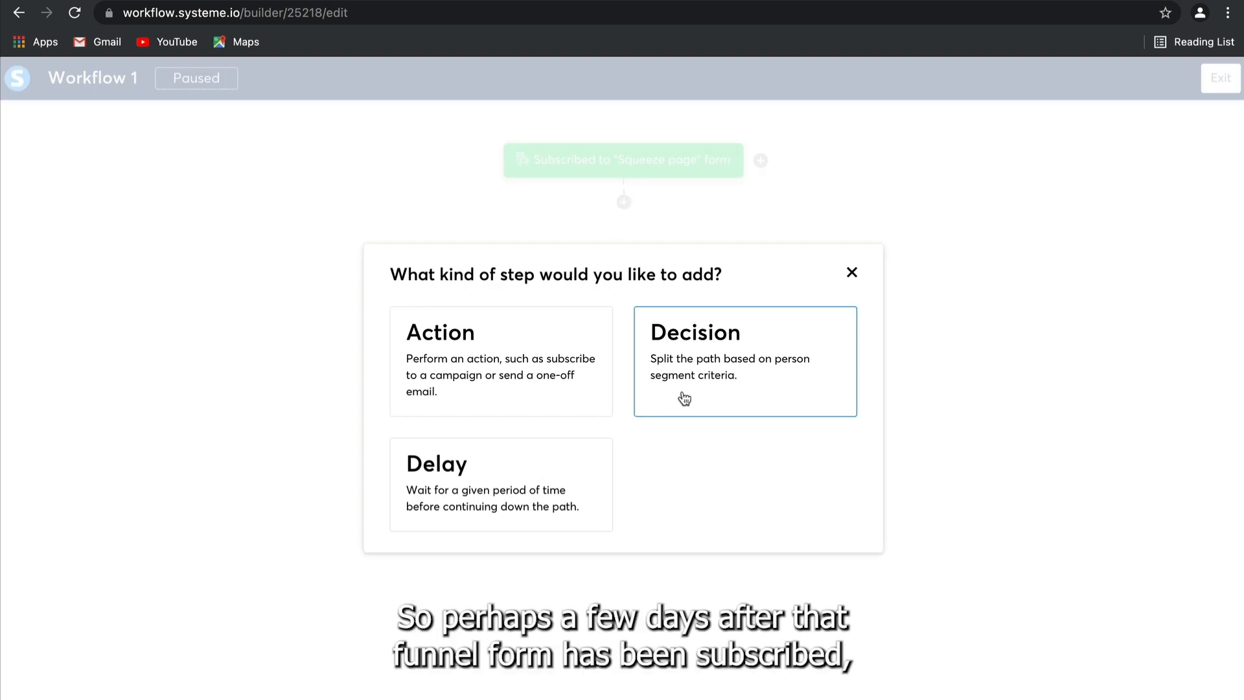
click(553, 456)
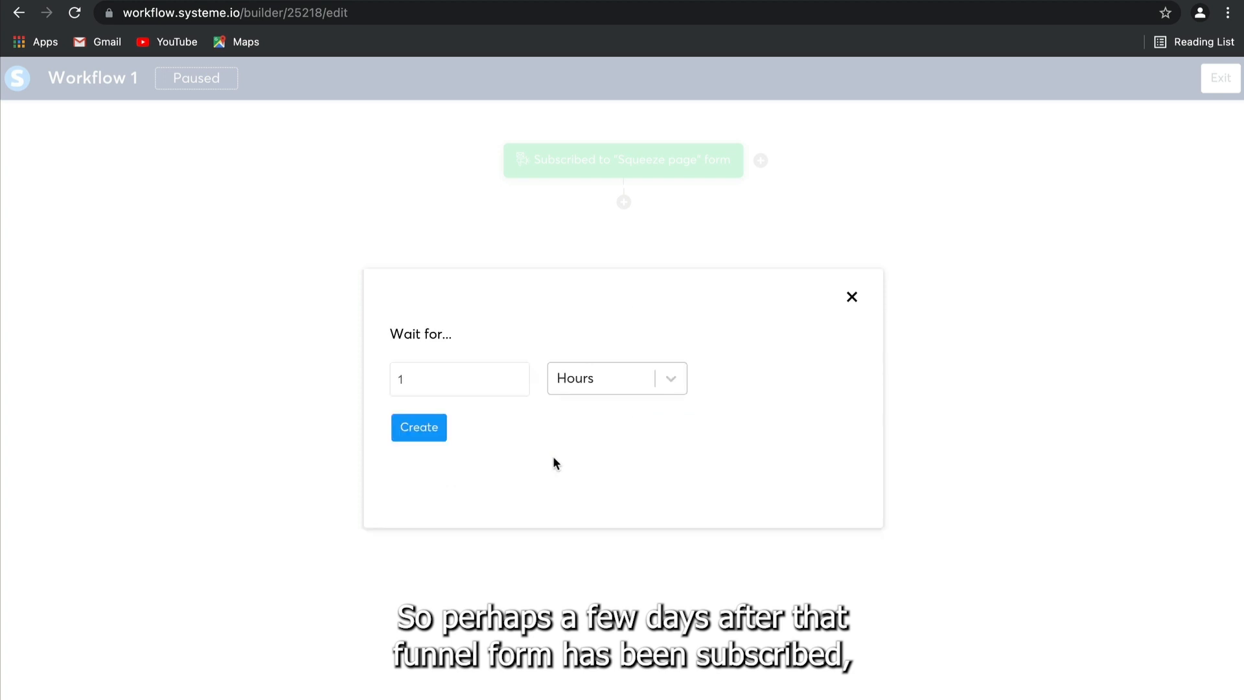
click(481, 376)
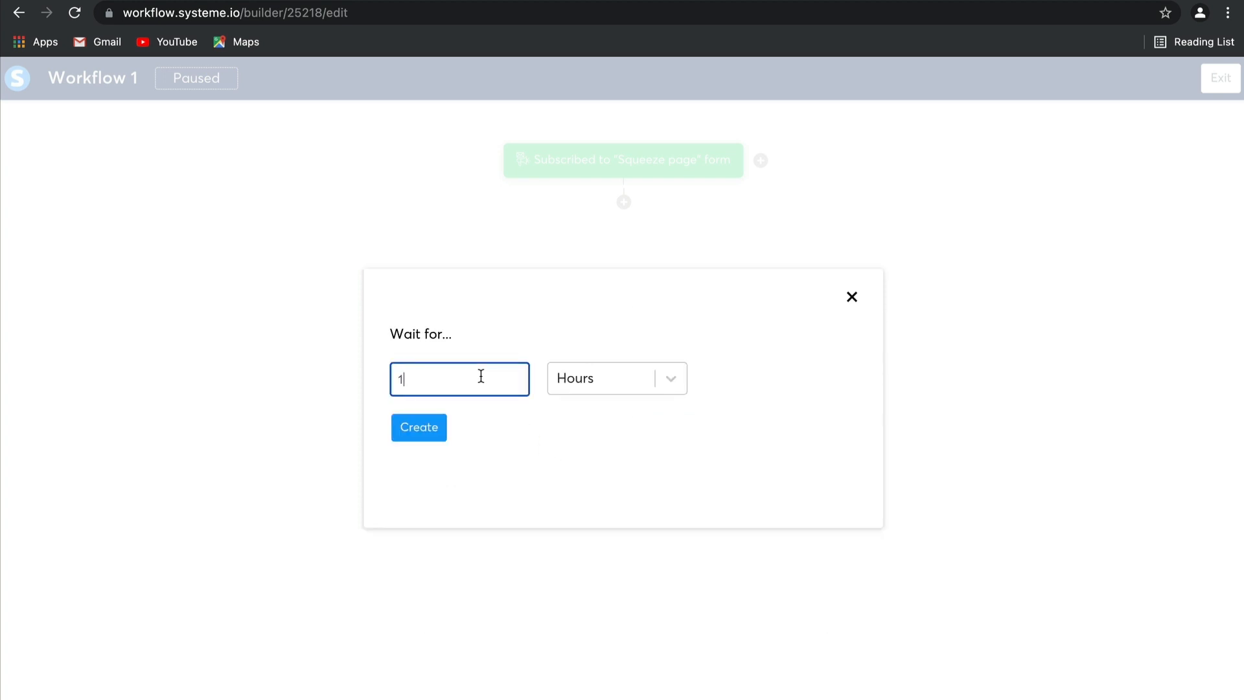
key(BackSpace)
text(3)
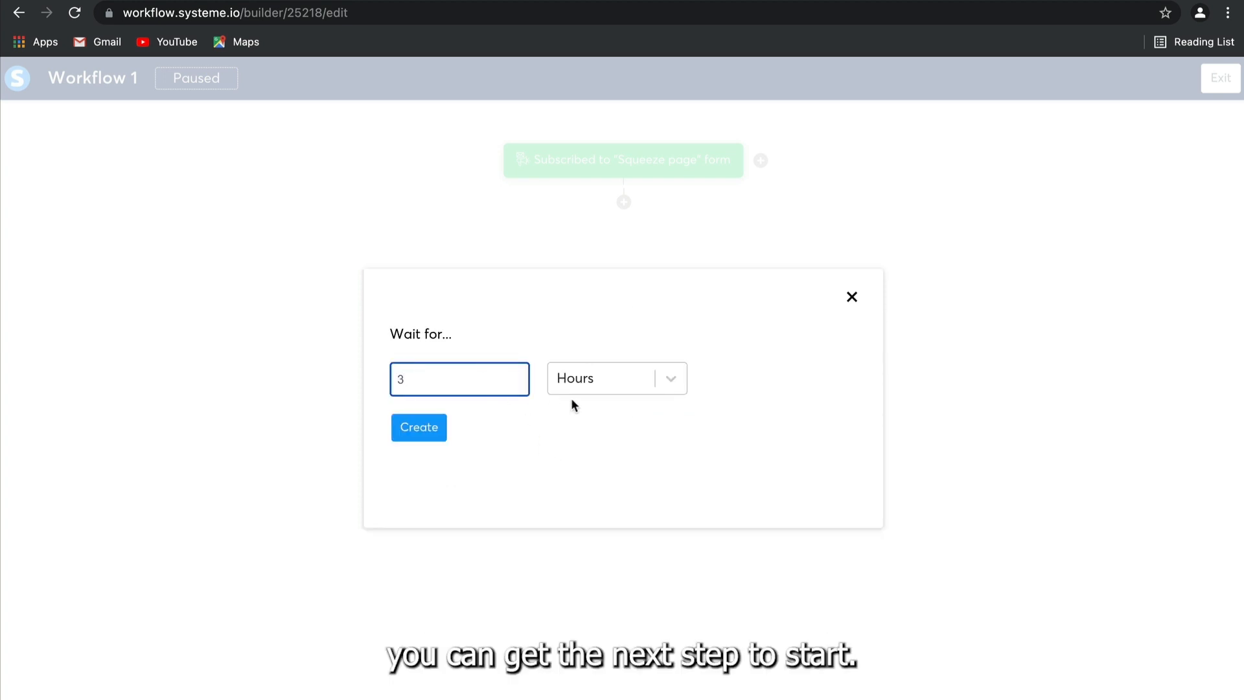
click(581, 383)
click(582, 423)
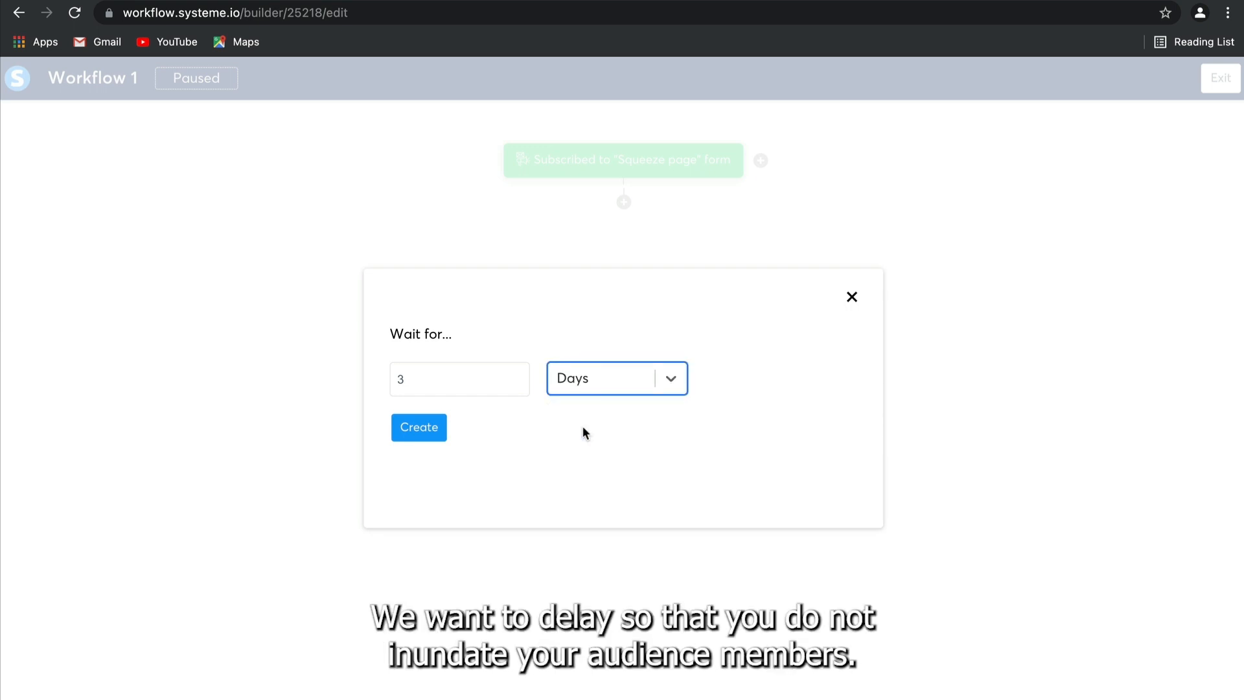
click(415, 434)
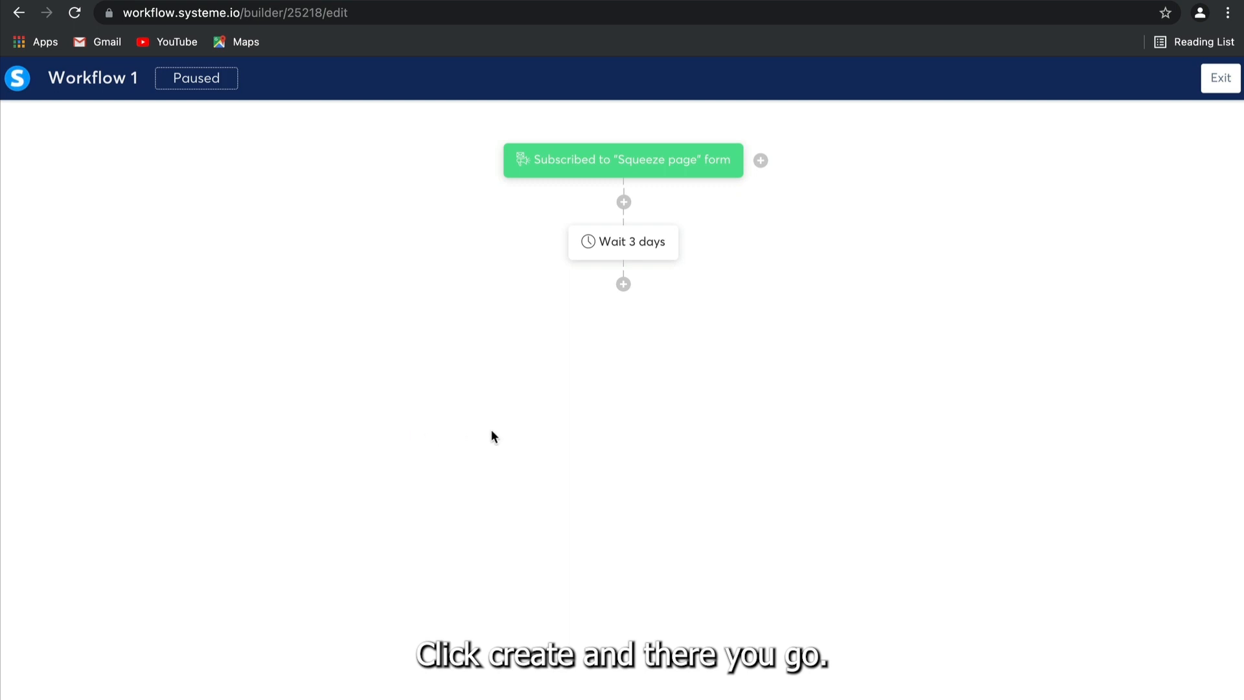
- Add a Subscribe to campaign action for the 5 day coaching course below the 3-day delay
click(623, 285)
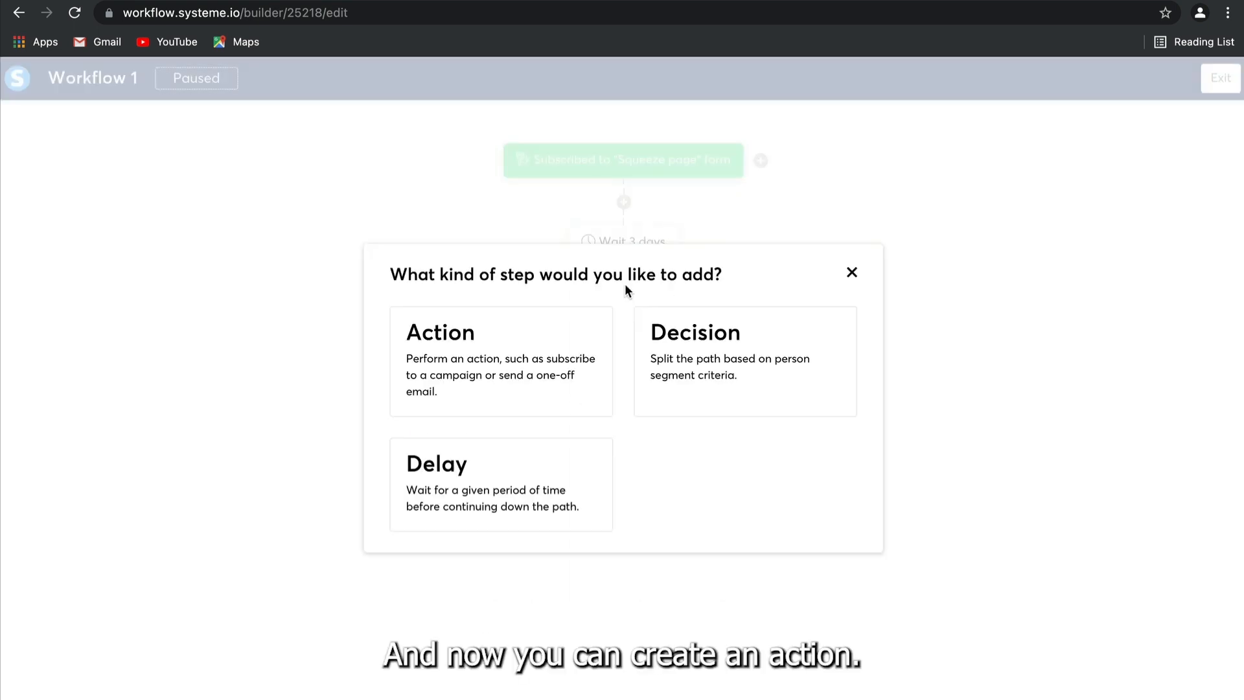
click(551, 358)
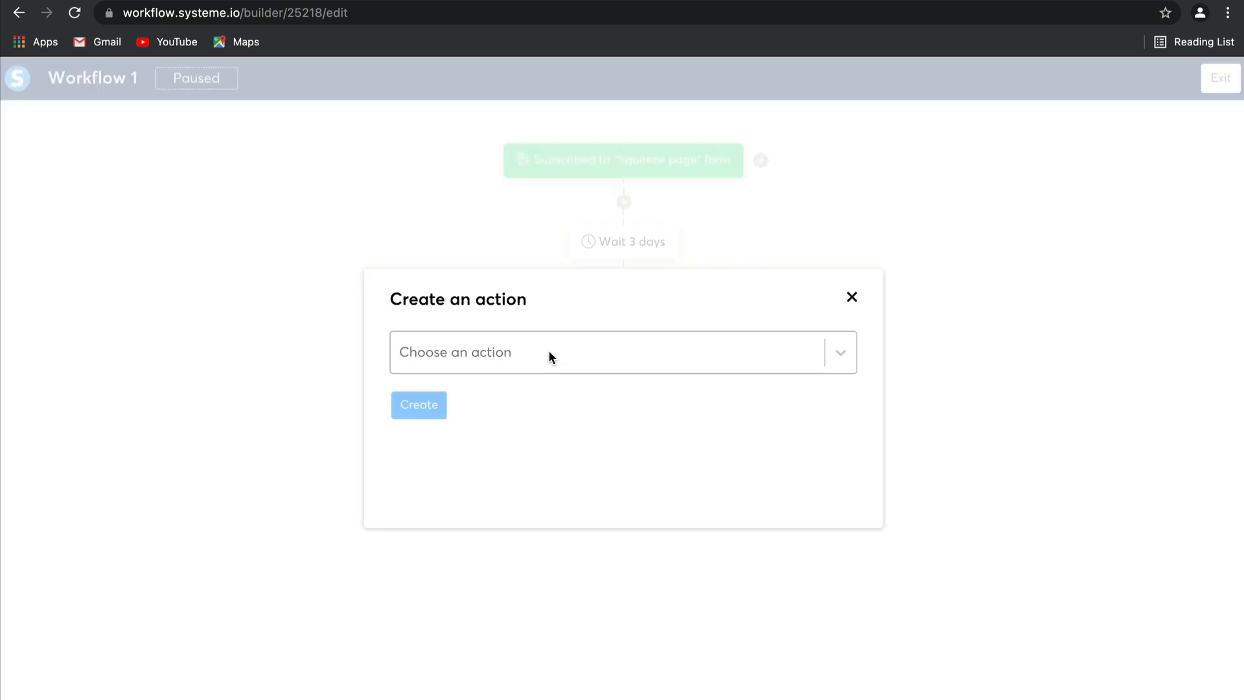
click(550, 362)
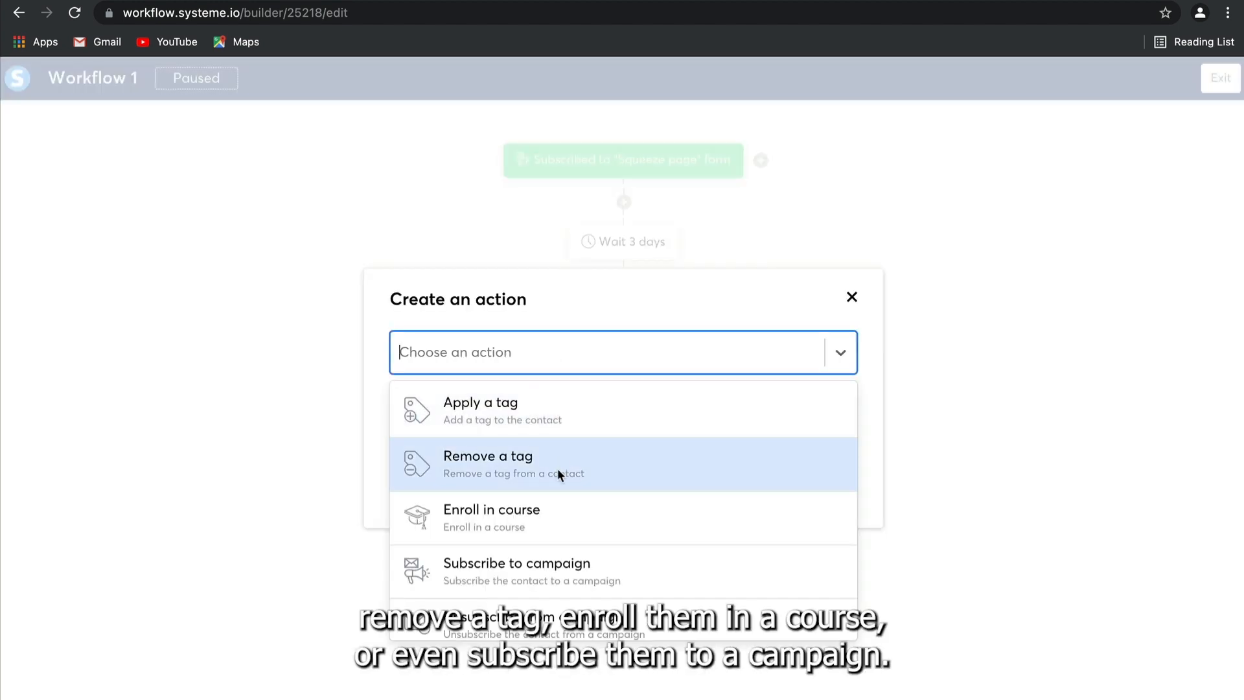
scroll(561, 519, down, 1)
scroll(561, 521, down, 1)
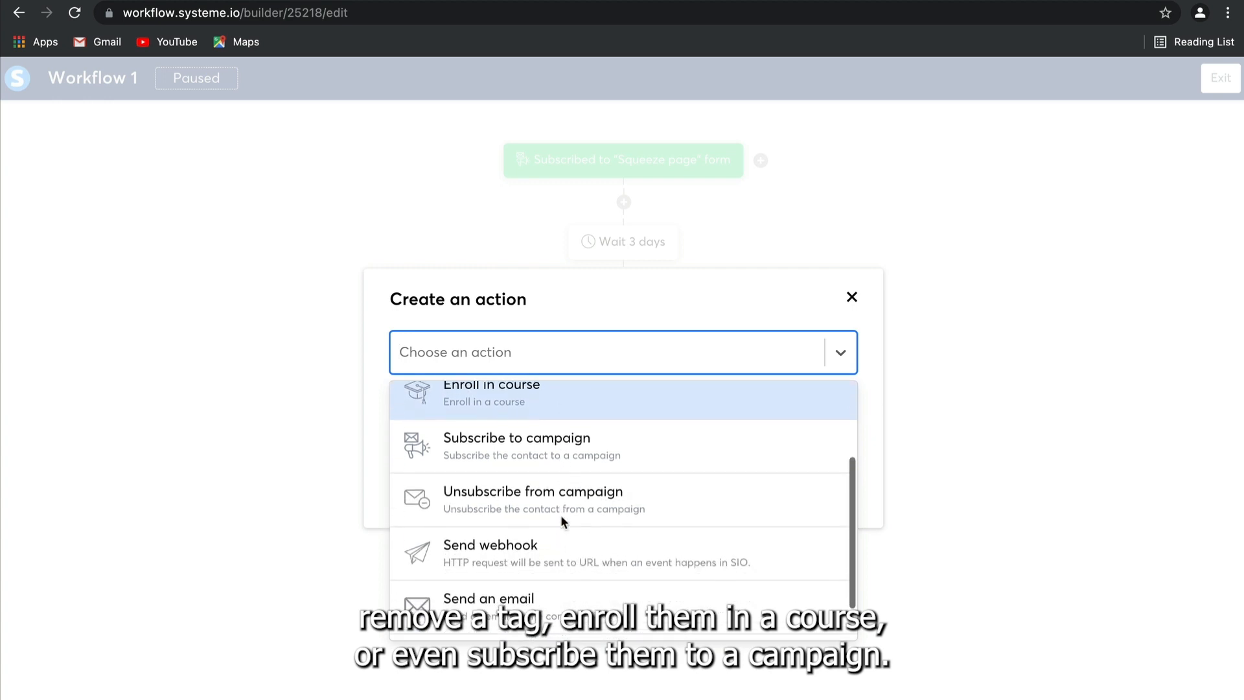
click(577, 445)
click(473, 407)
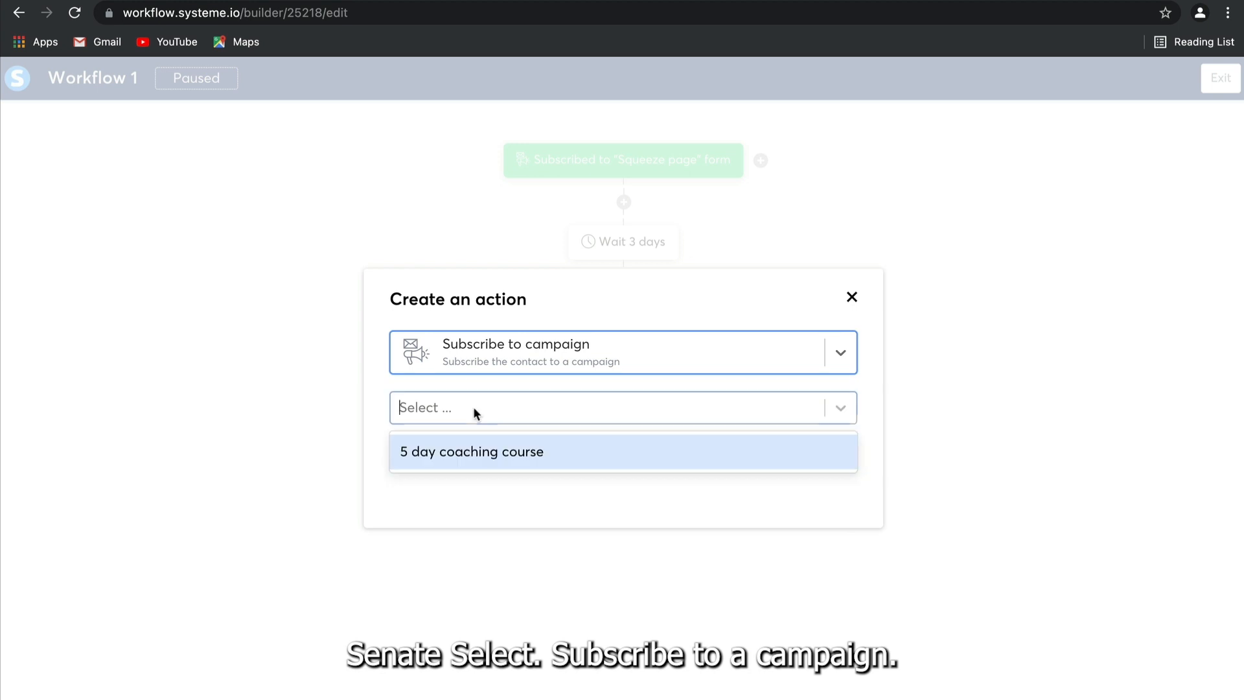
click(482, 449)
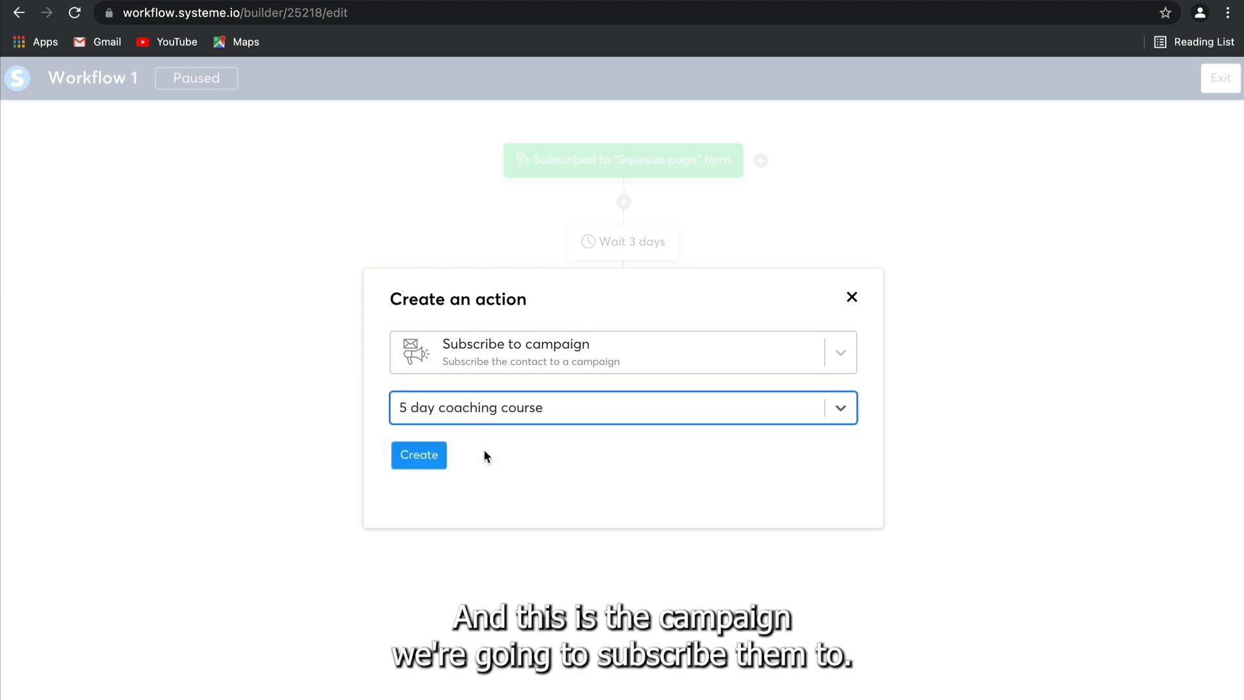
click(409, 461)
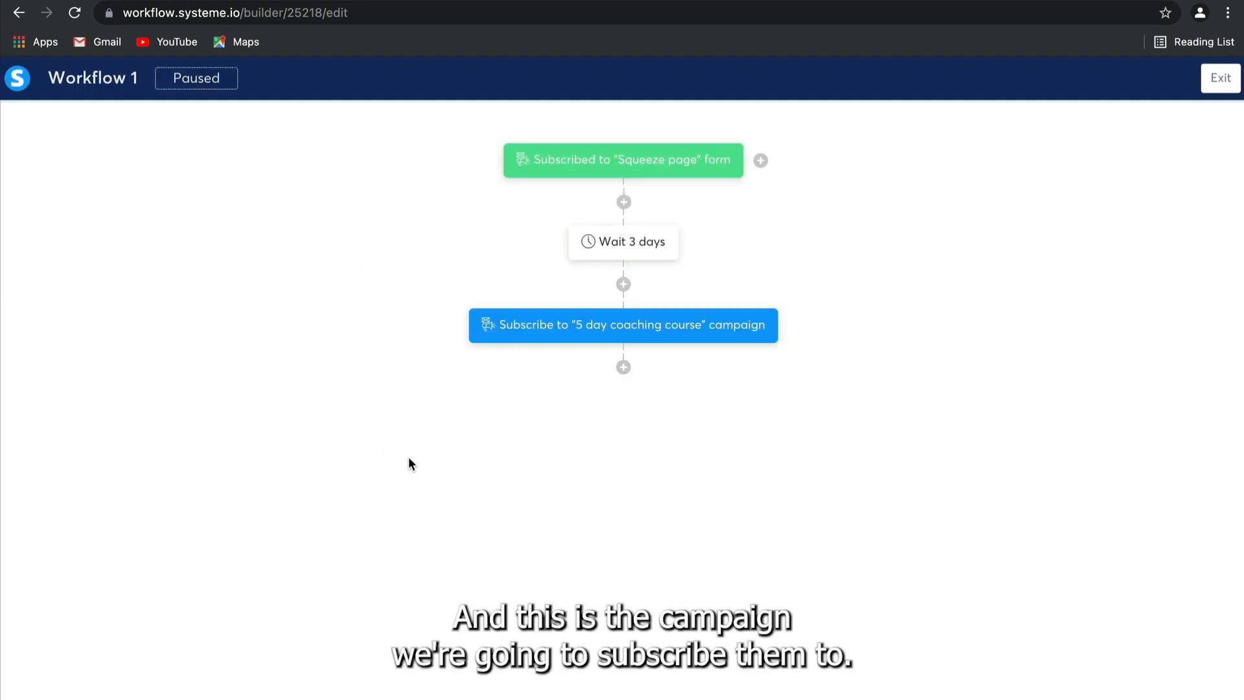
- Start a decision step below the campaign action with the tag condition Contact tagged with Blog - leads
click(624, 368)
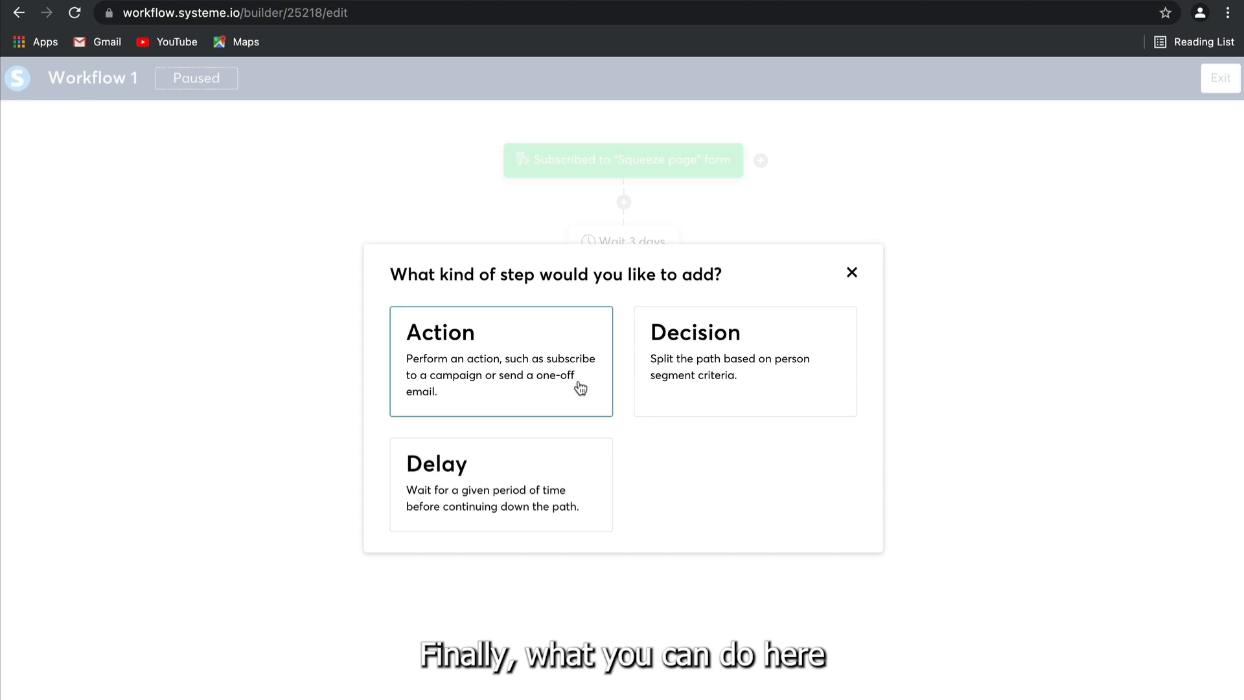
click(714, 383)
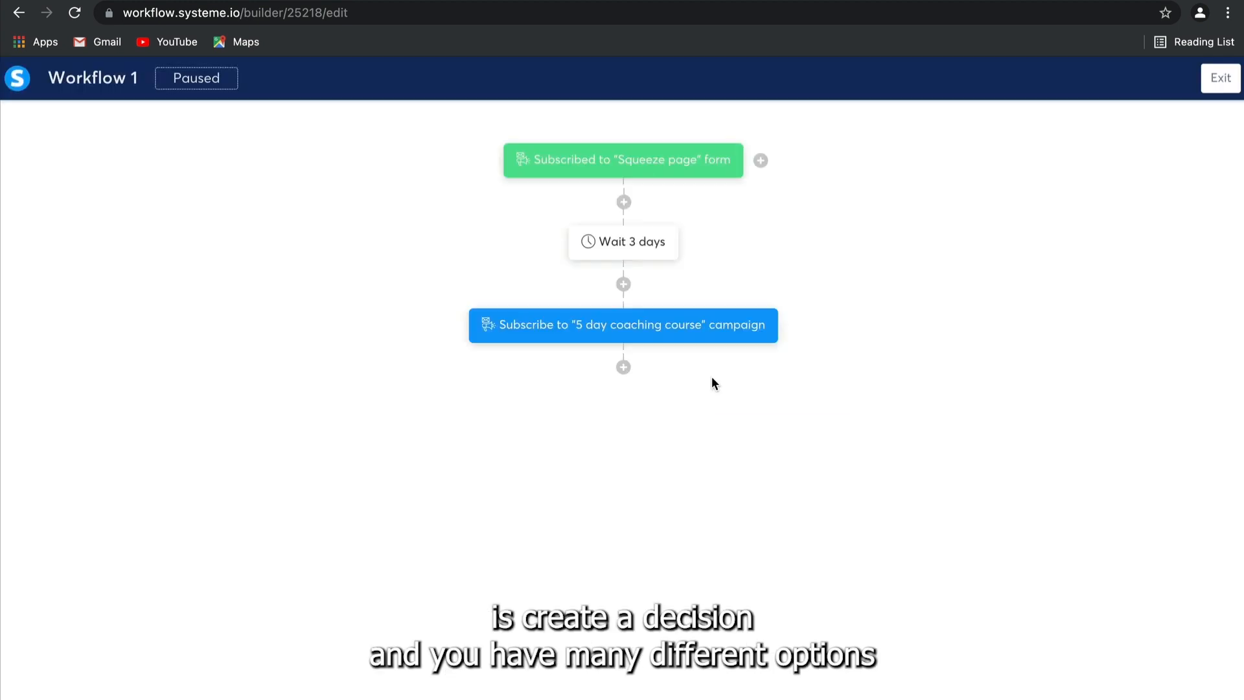
click(455, 302)
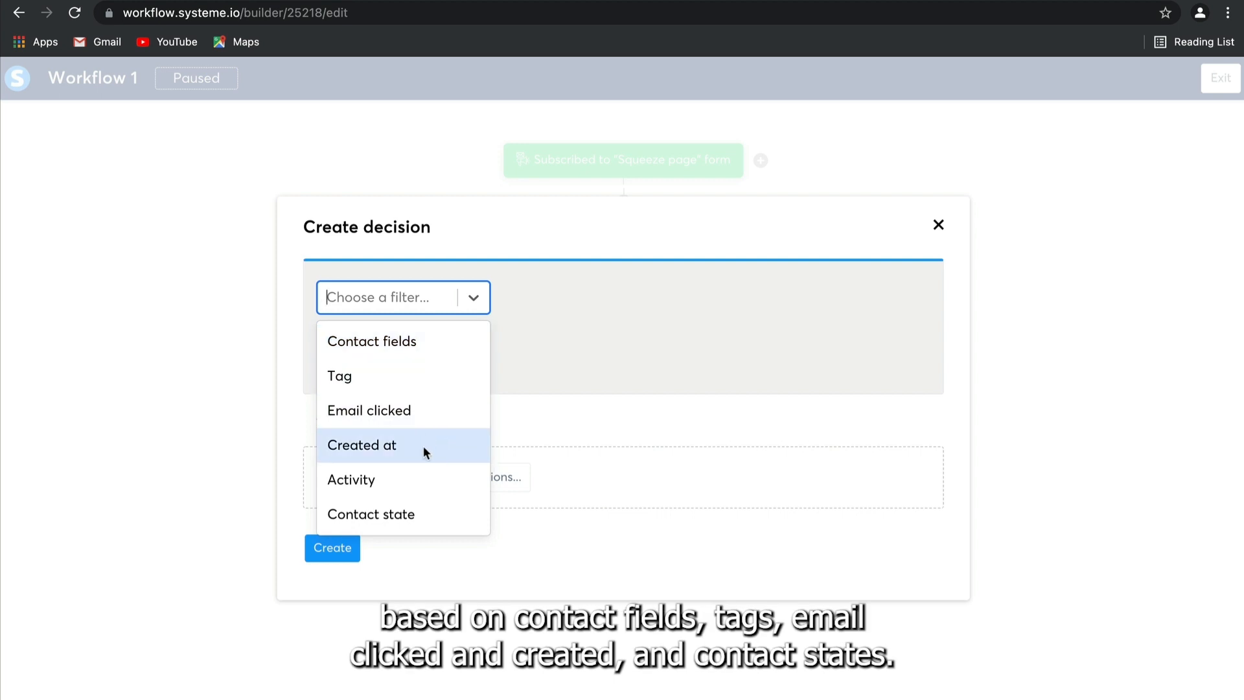
click(412, 382)
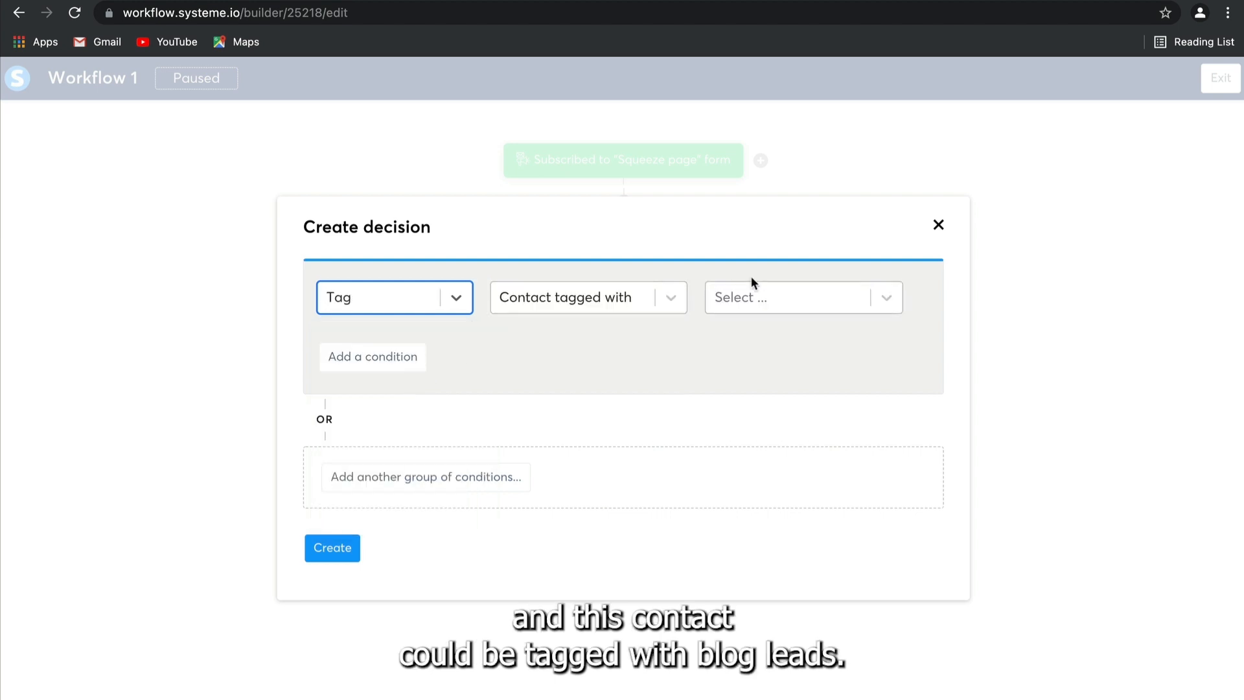
click(756, 297)
click(756, 348)
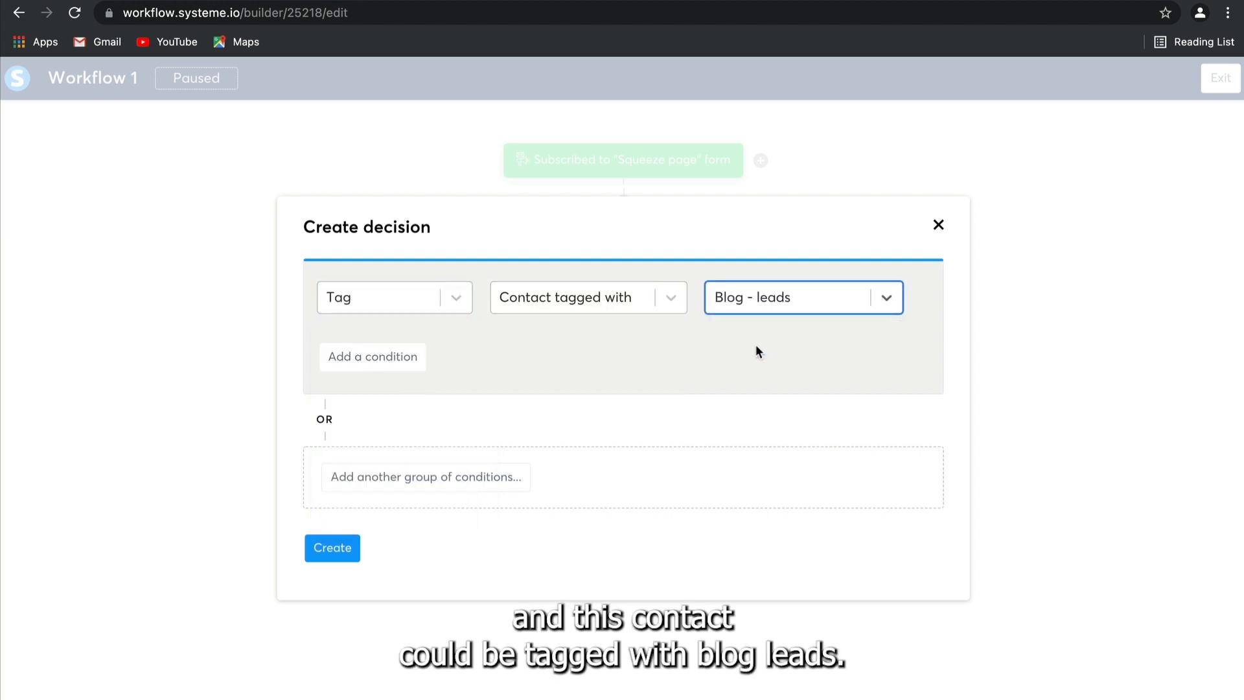
- Add a second tag condition, Contact not tagged with Blog - leads, to the same group and create the decision
click(396, 356)
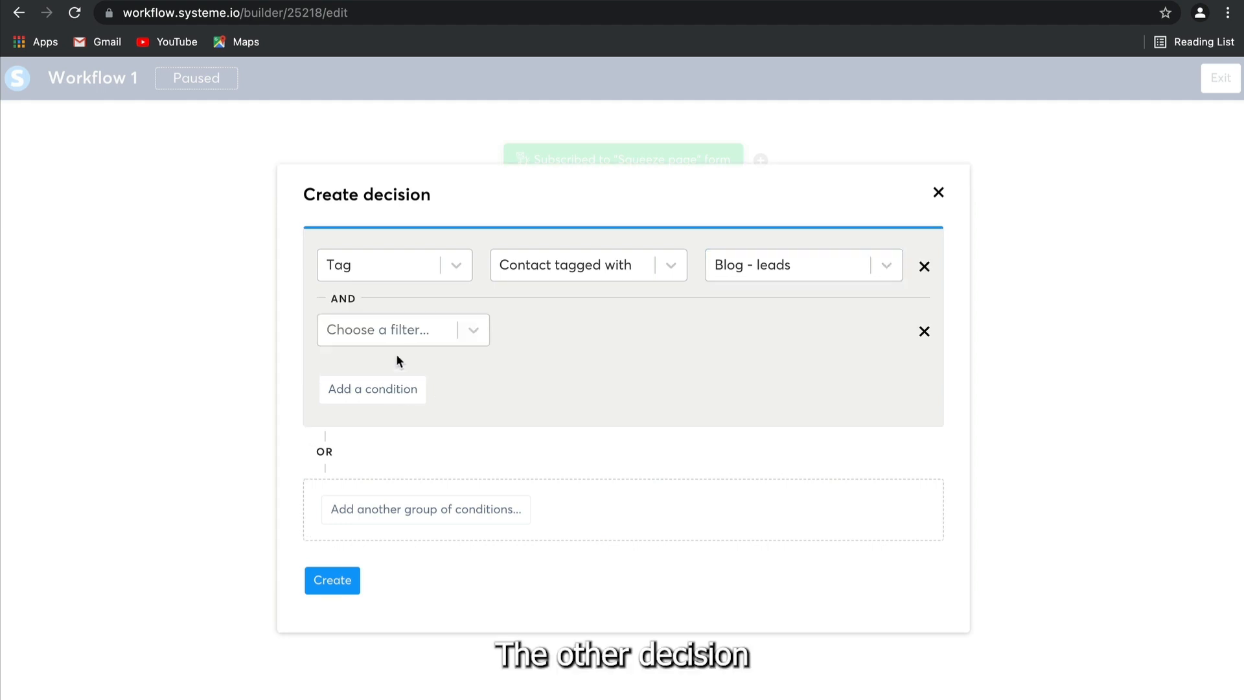
click(414, 329)
click(398, 405)
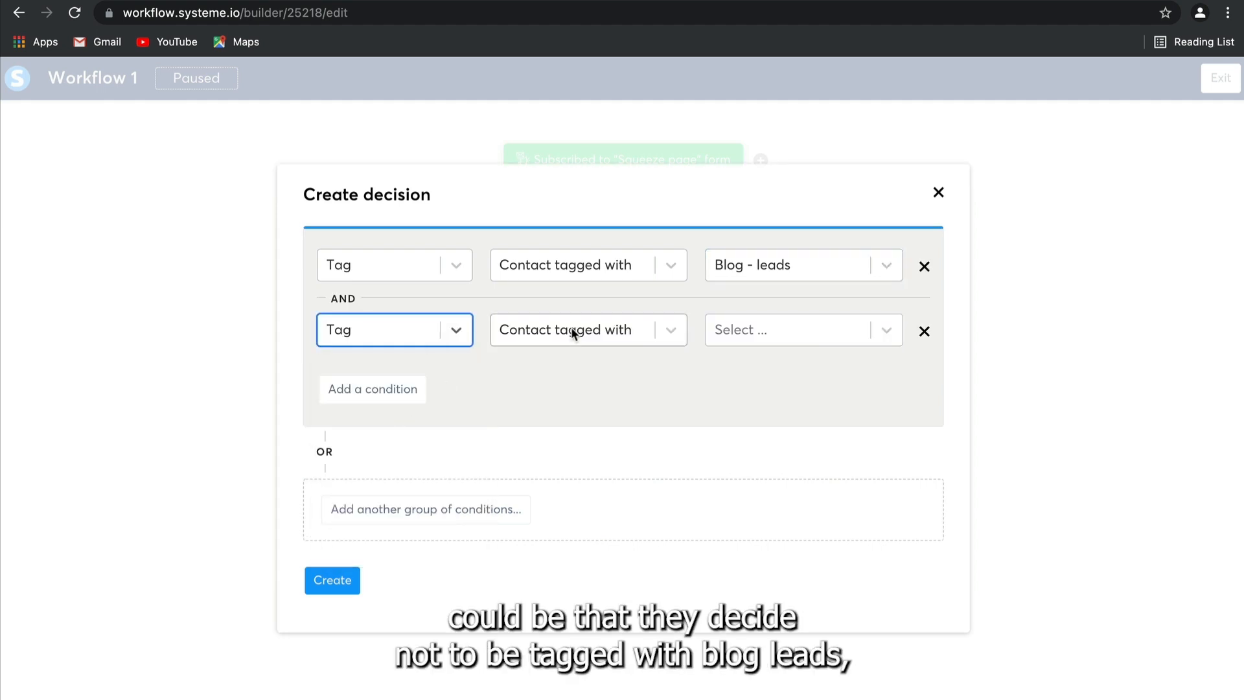
click(573, 332)
click(567, 408)
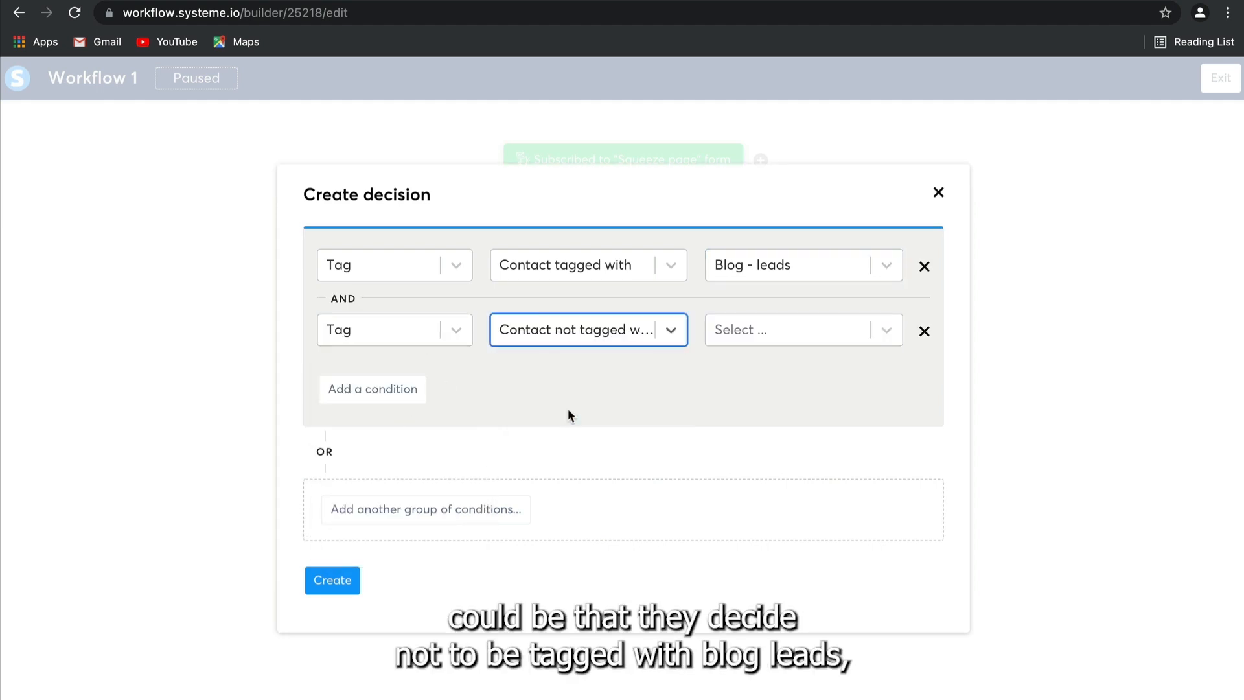
click(733, 337)
click(741, 375)
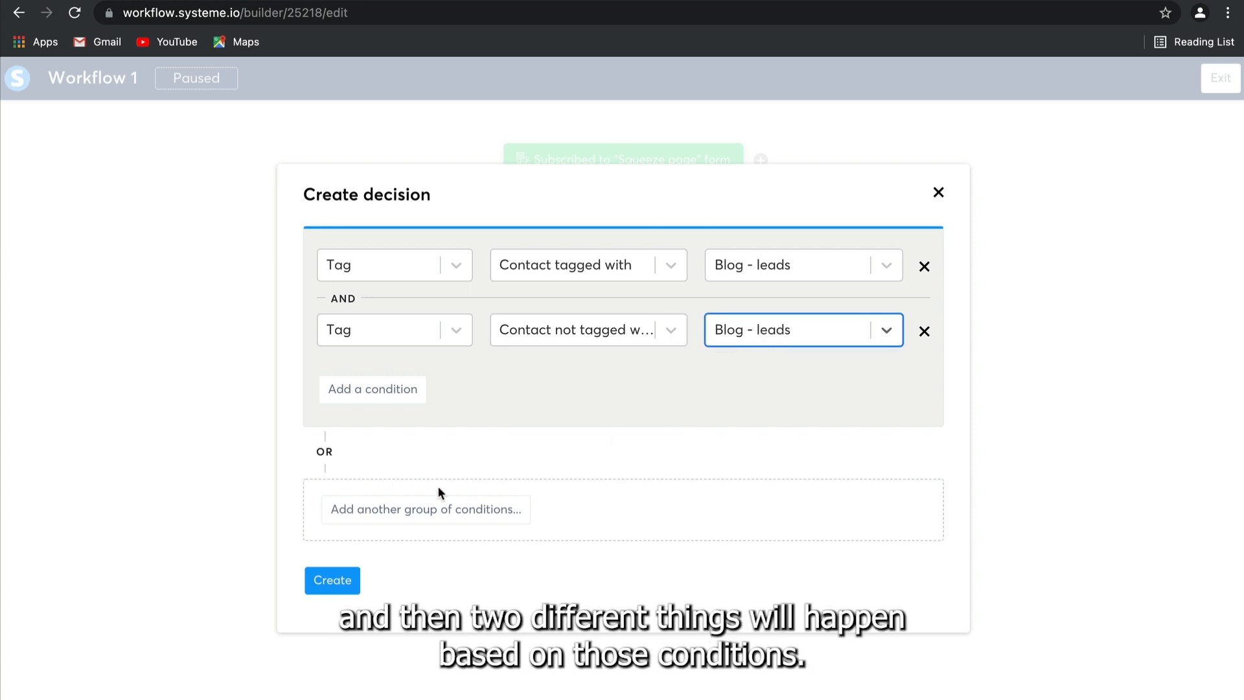
click(342, 581)
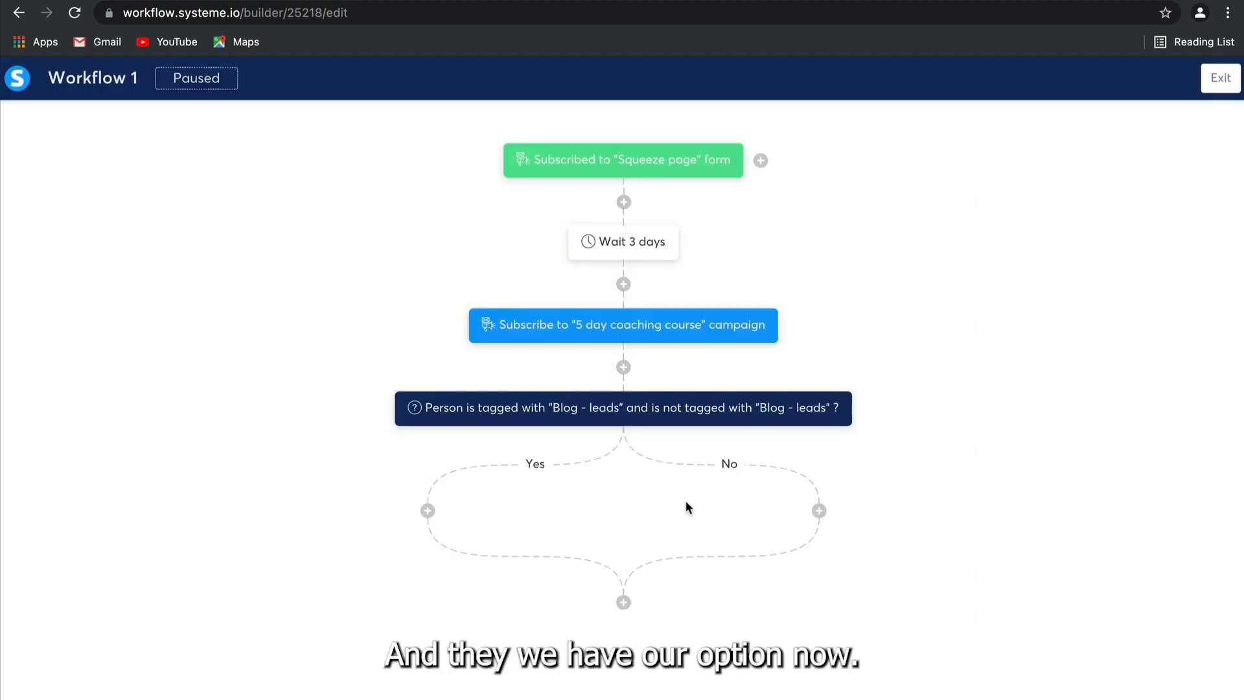
- Add an Unsubscribe from campaign action for the 5 day coaching course on the decision's Yes branch
click(428, 510)
click(478, 314)
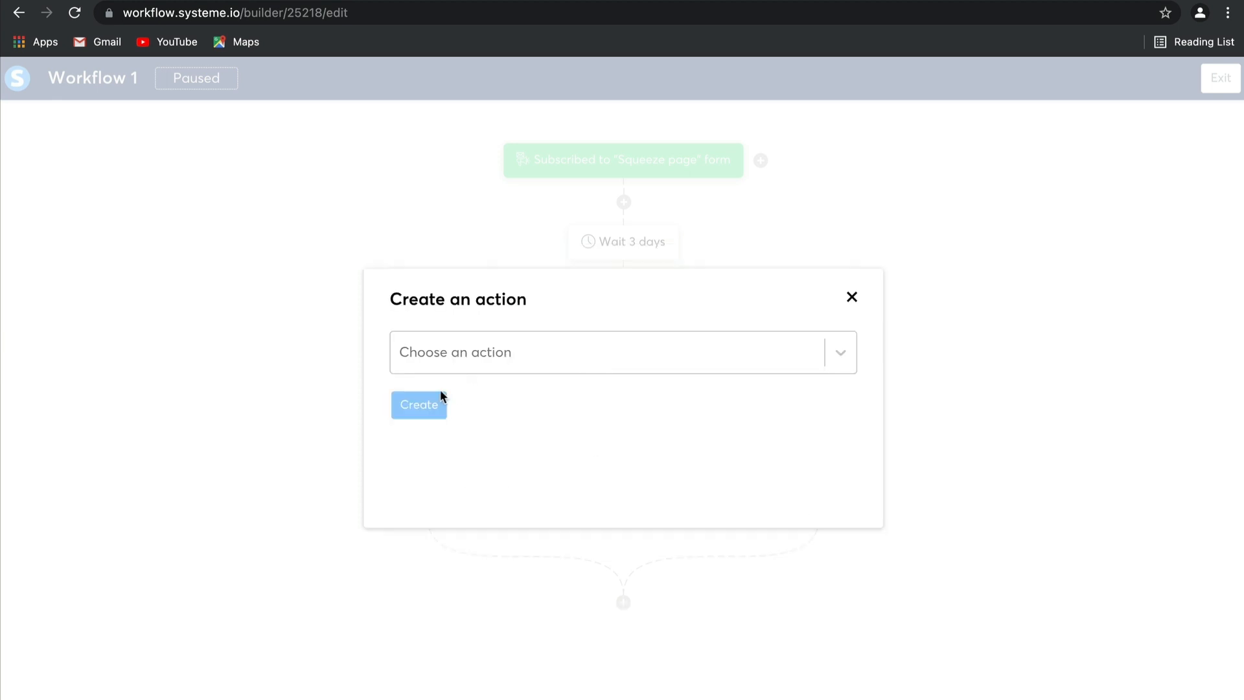
click(464, 351)
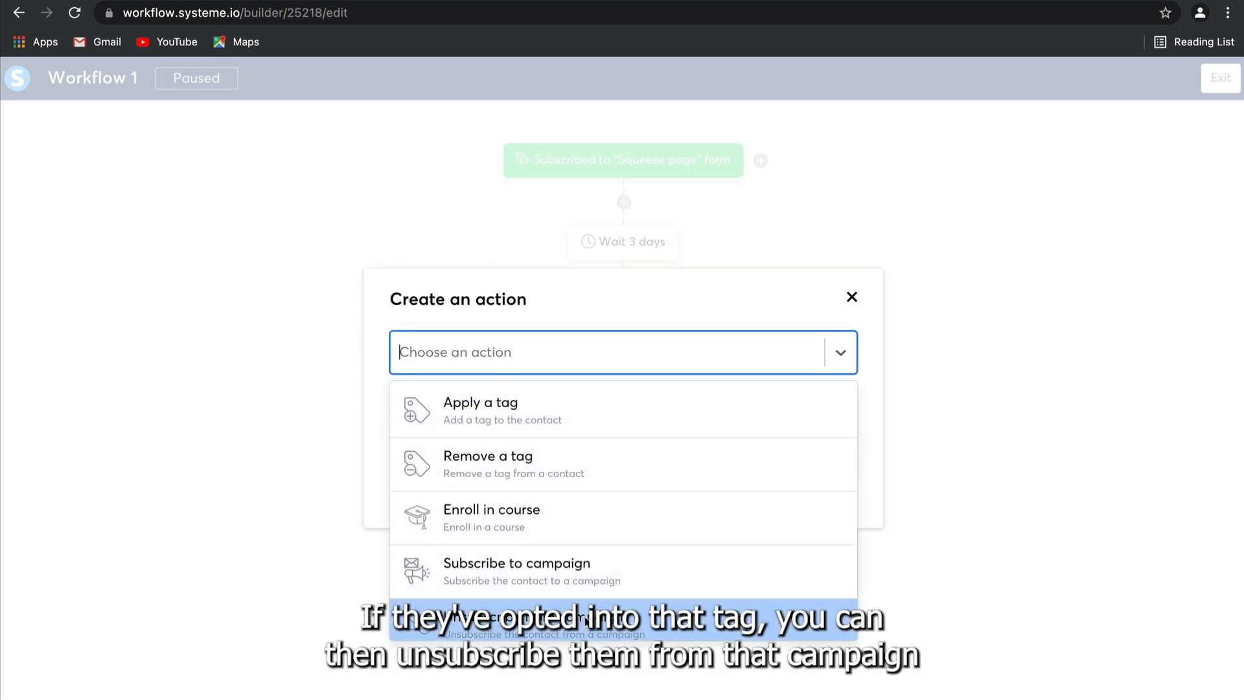
click(585, 620)
click(570, 410)
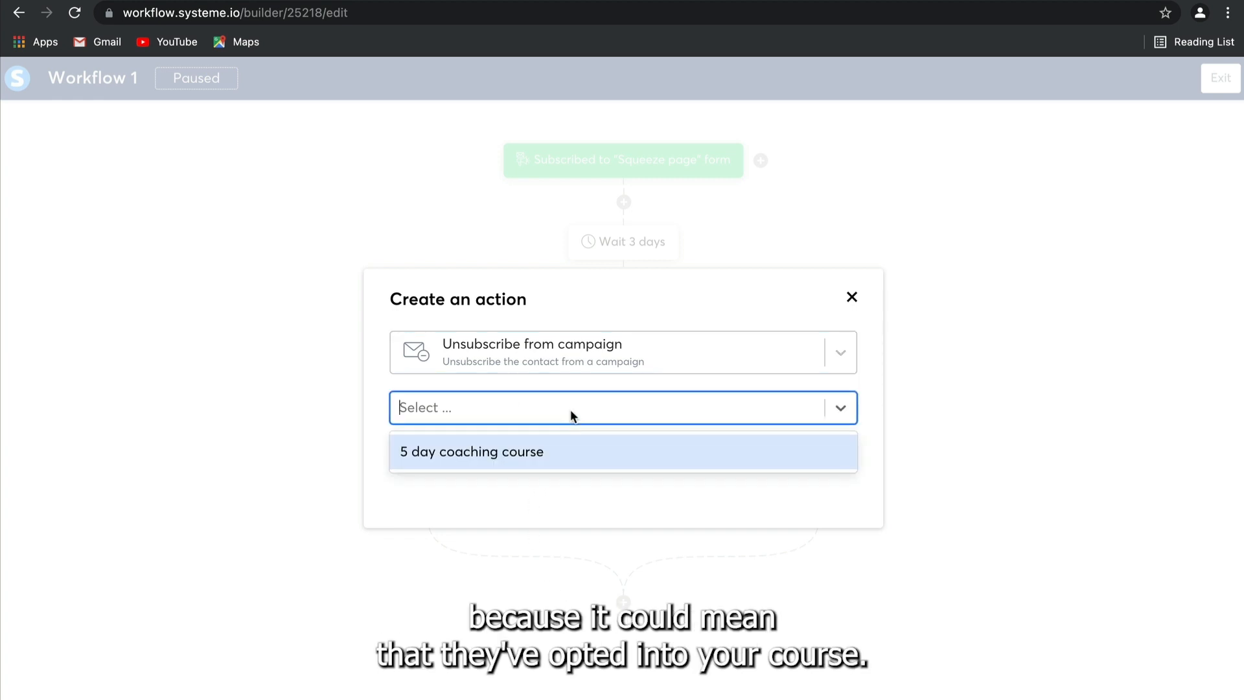
click(554, 458)
click(435, 463)
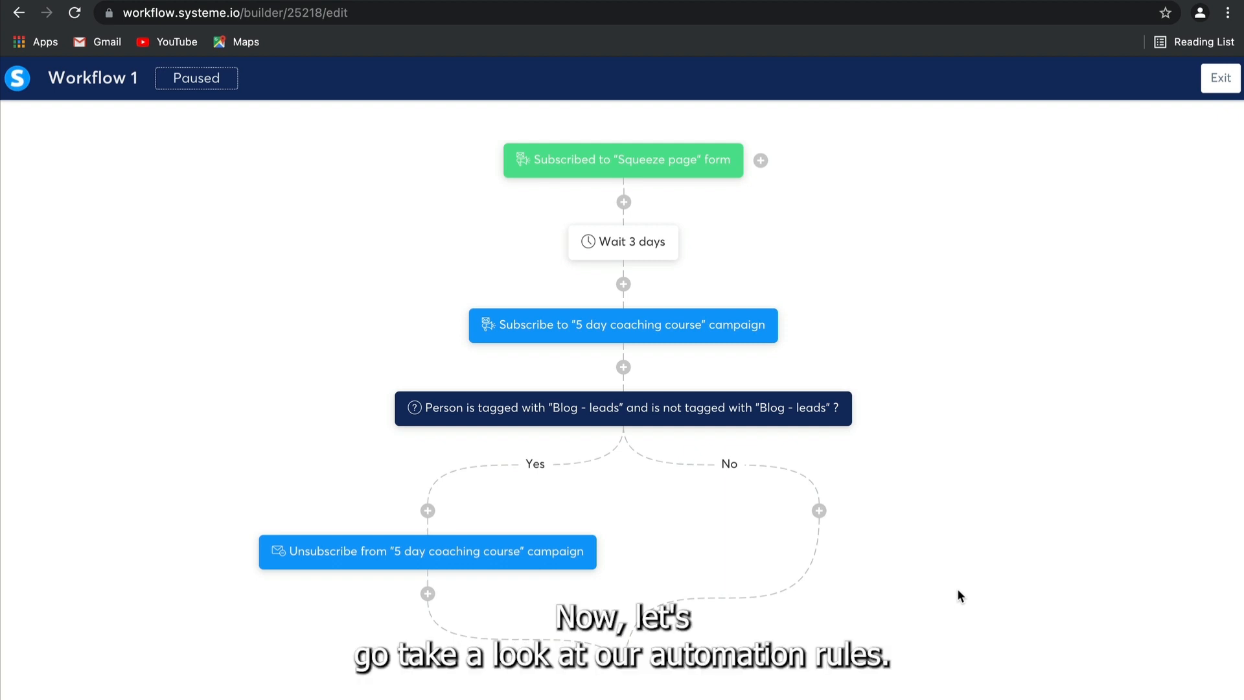
- Exit the workflow builder, go to the automation rules and start a new rule
click(1220, 78)
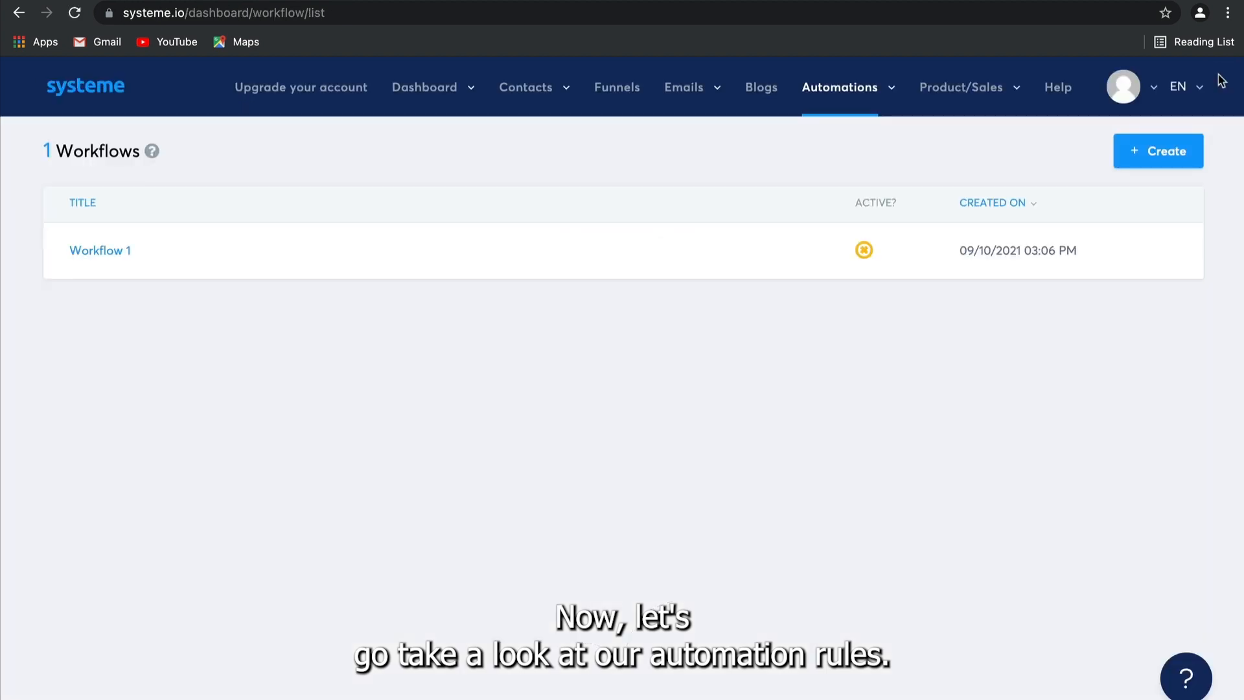
mouse_move(886, 93)
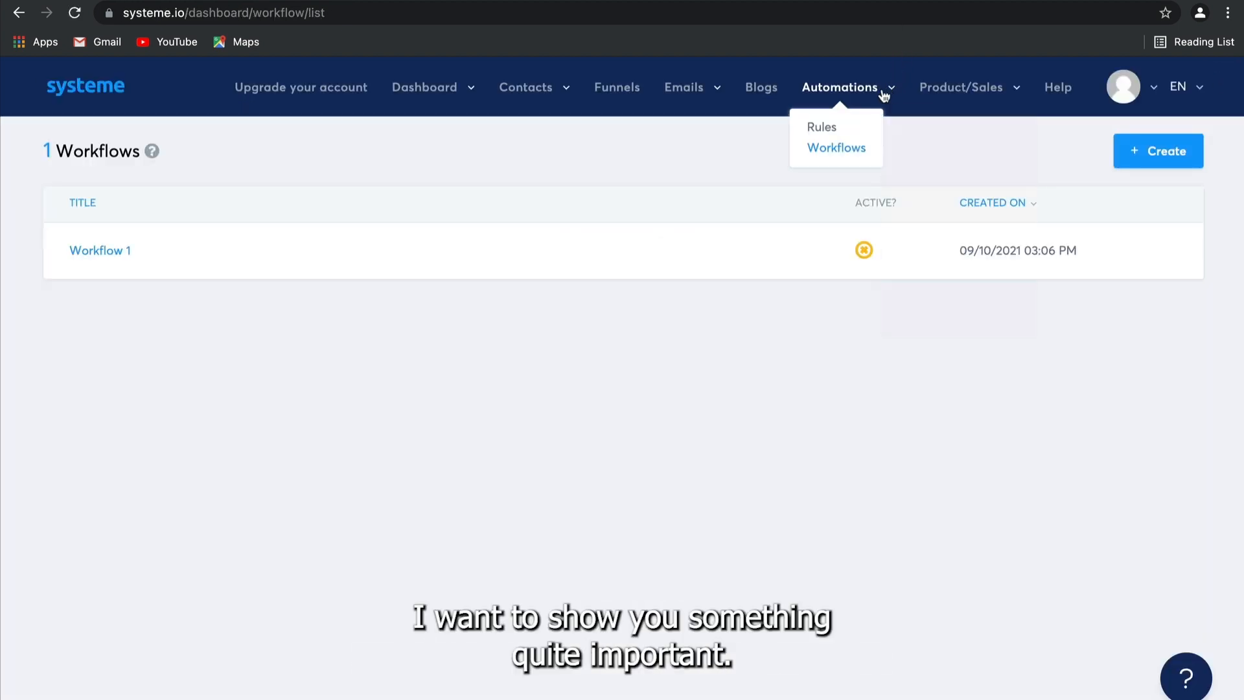
click(827, 129)
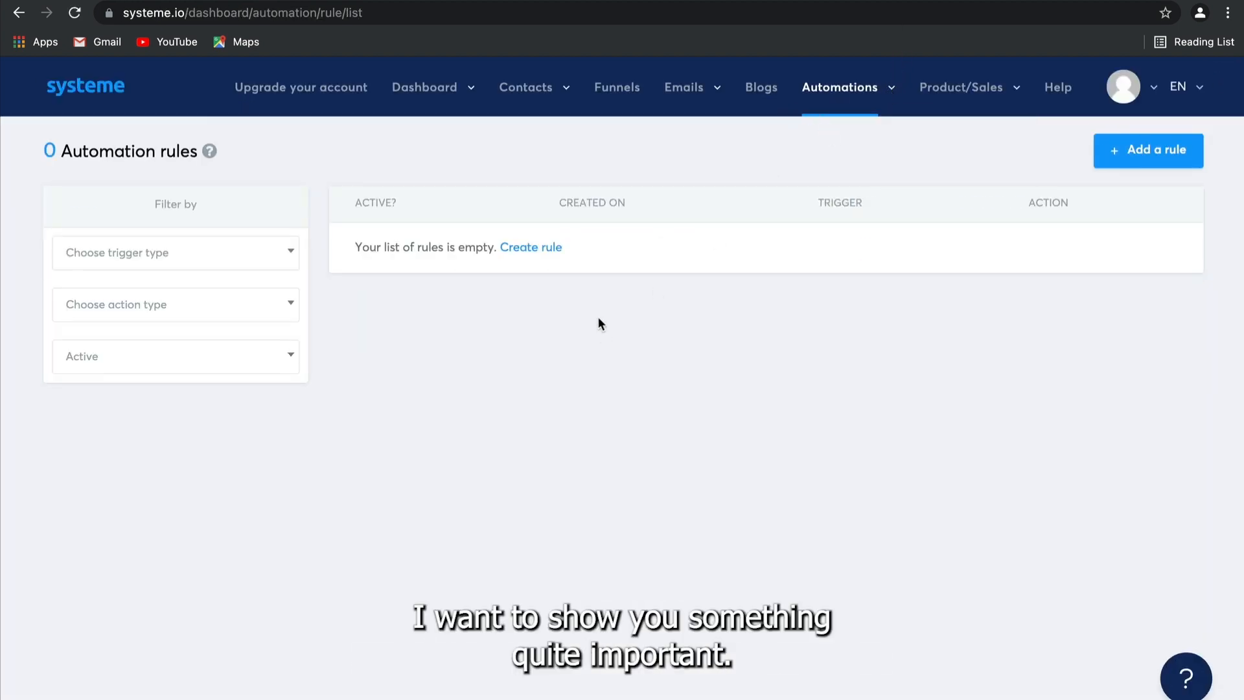
click(1123, 160)
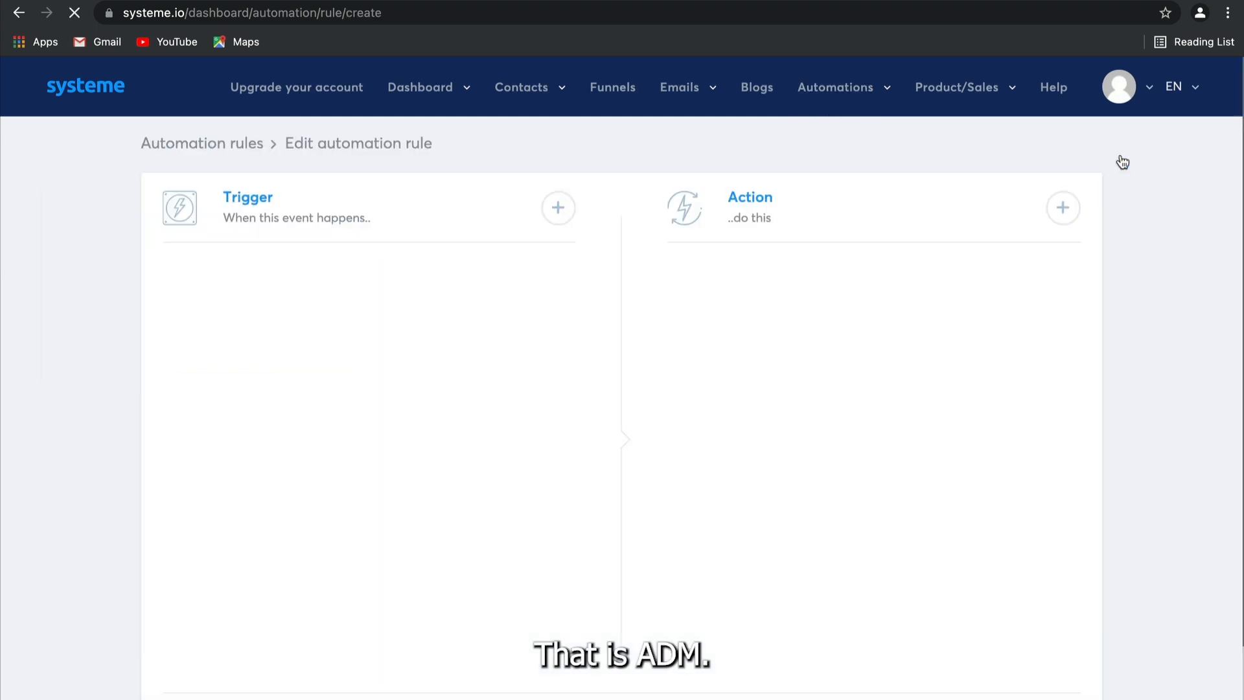
- Add the trigger Funnel step form subscribed for the Thank You Page of Sales Funnel
click(558, 208)
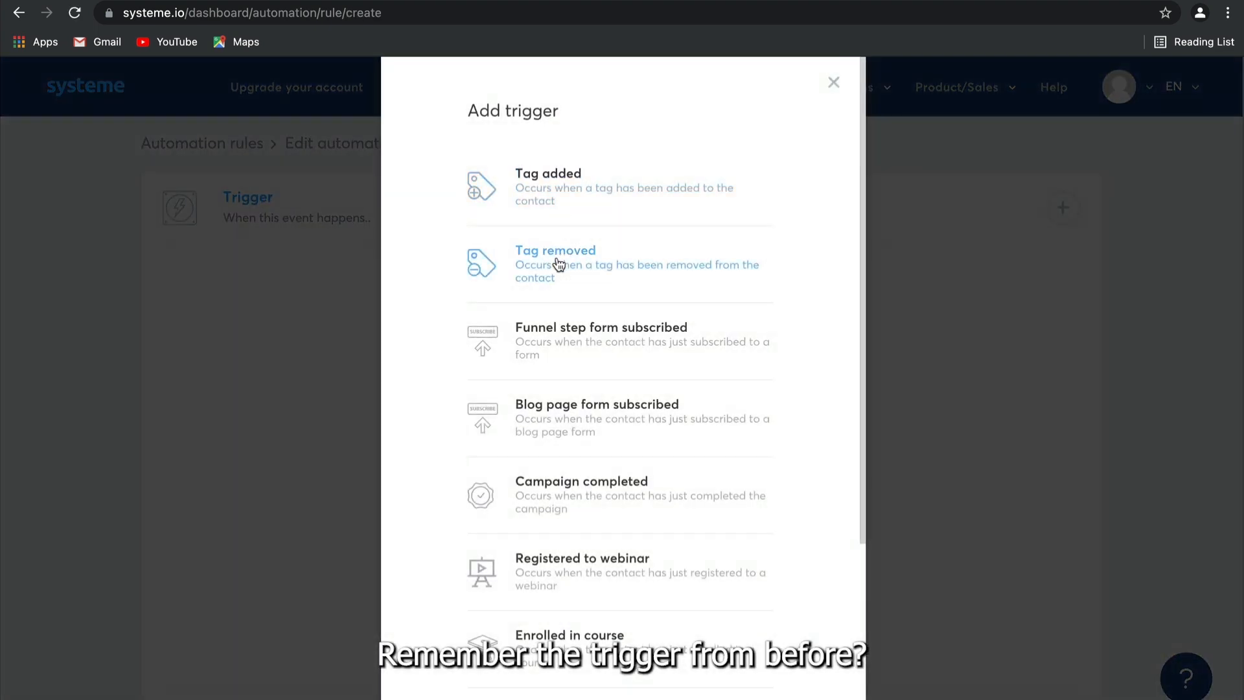
click(615, 353)
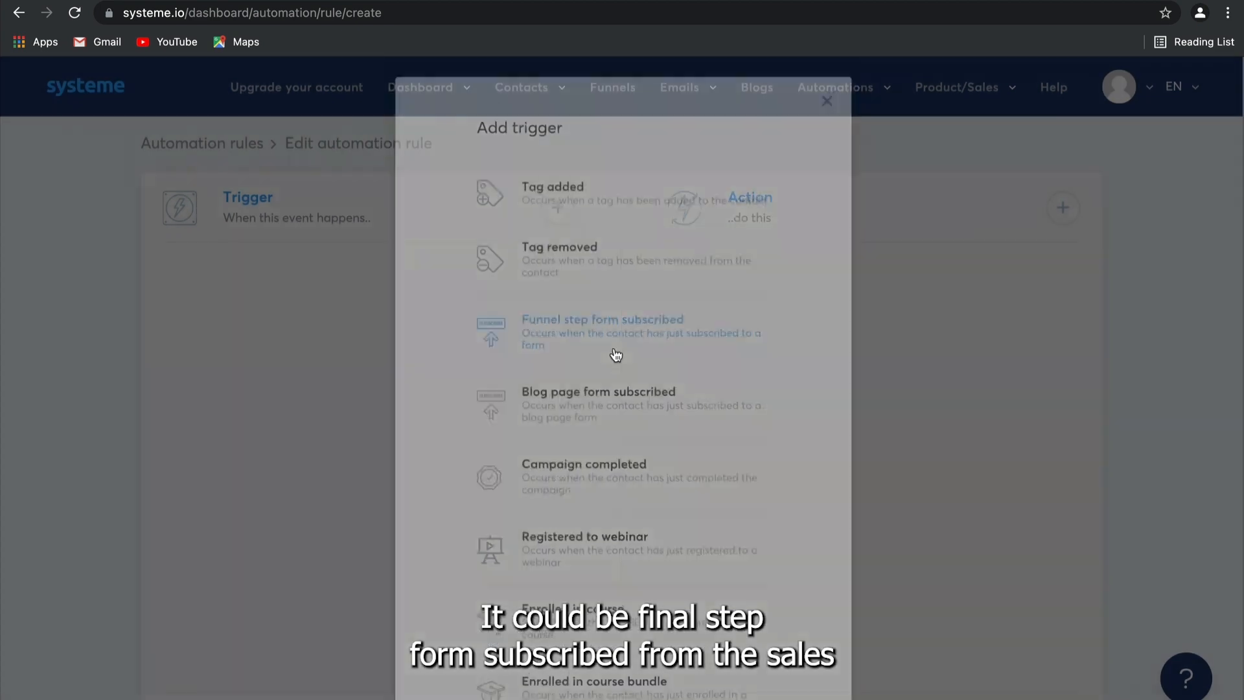
click(403, 355)
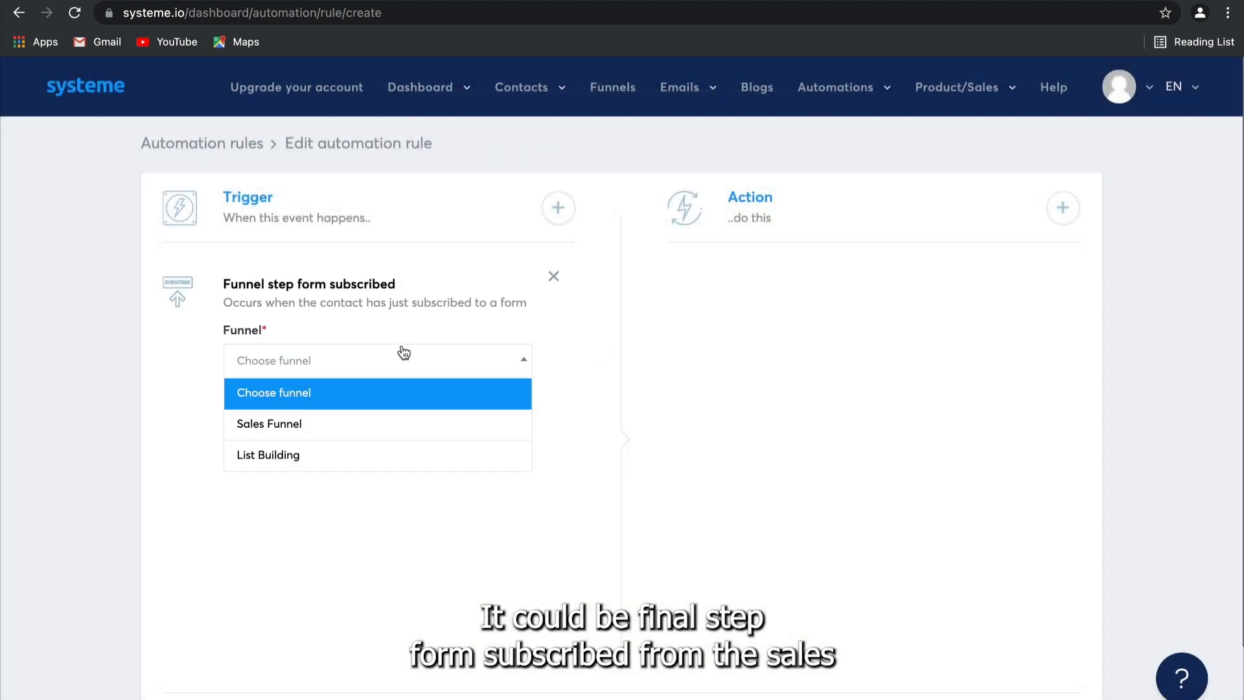
click(369, 425)
click(375, 423)
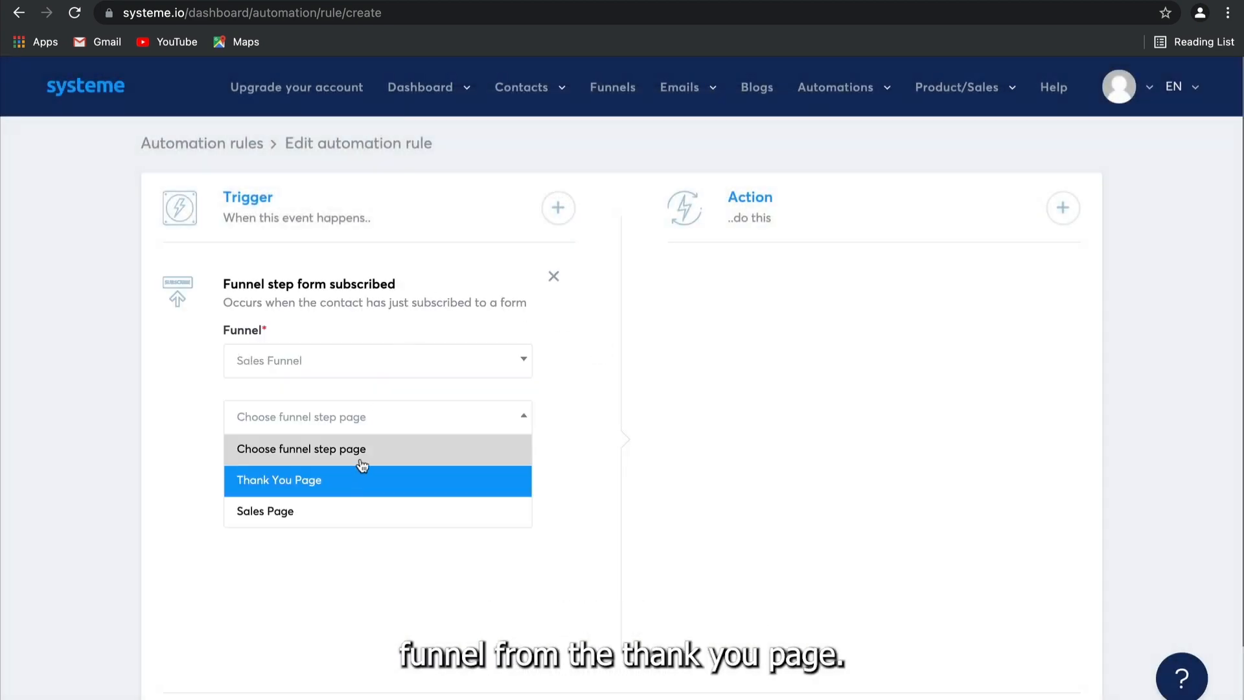
click(355, 484)
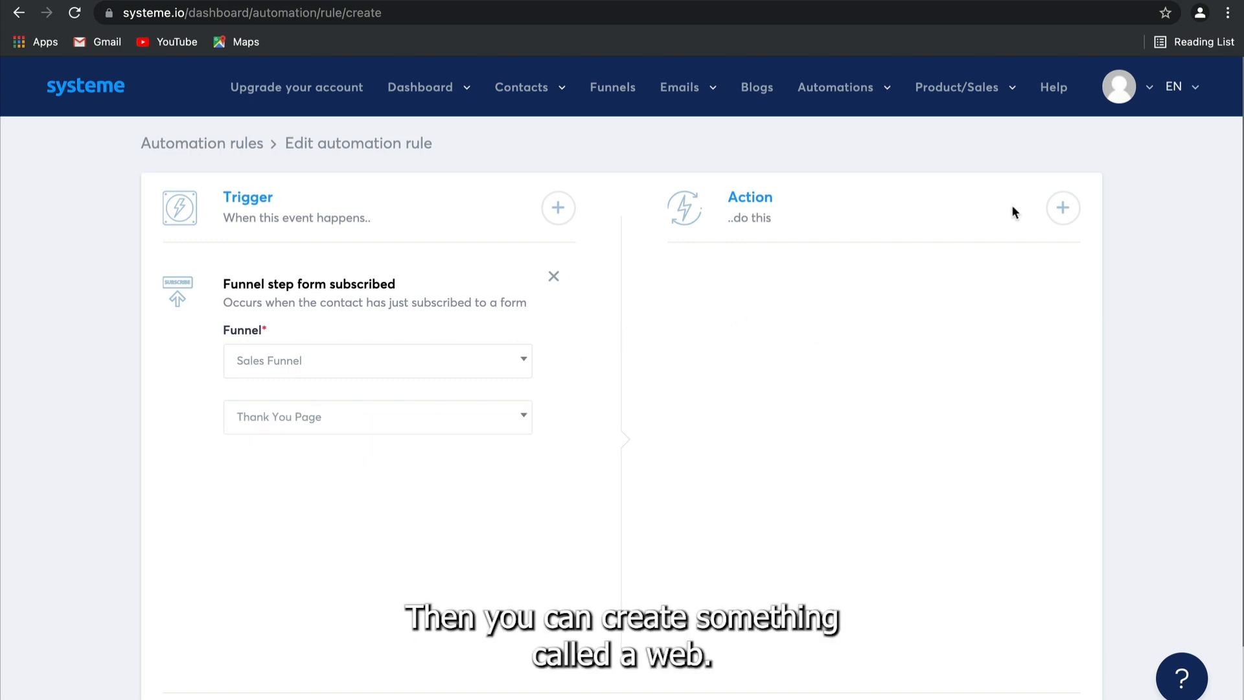
- Add a Send webhook action to the rule
click(1062, 209)
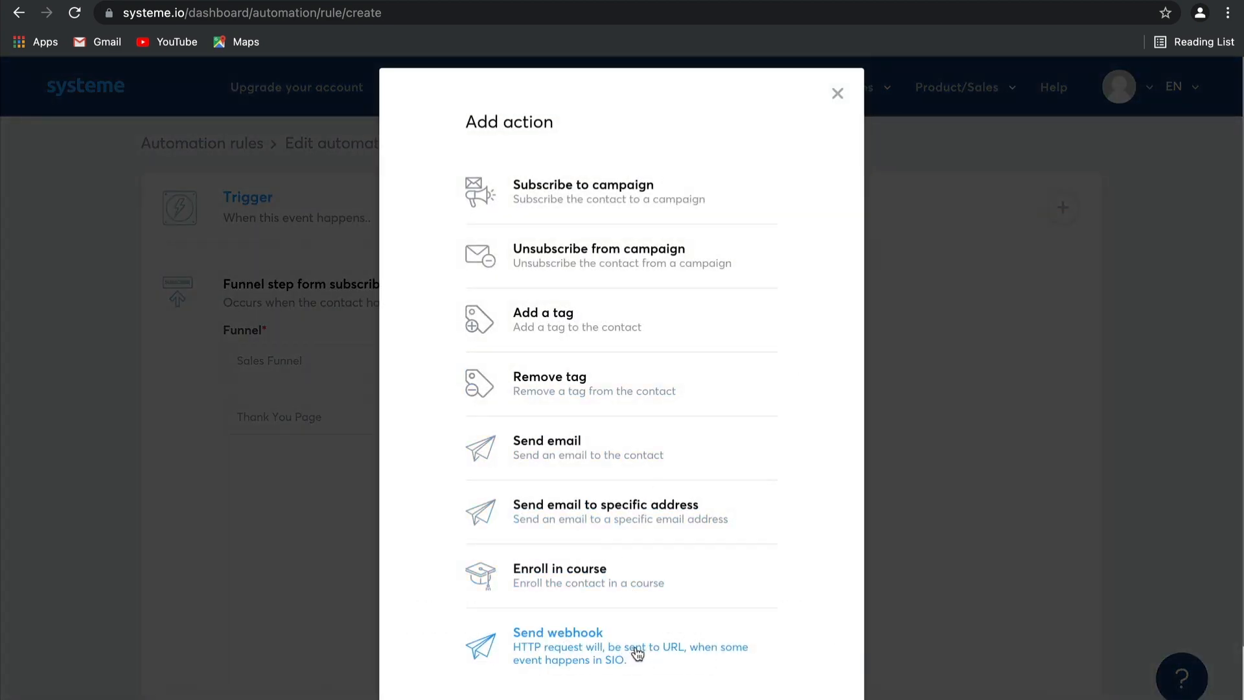
click(637, 653)
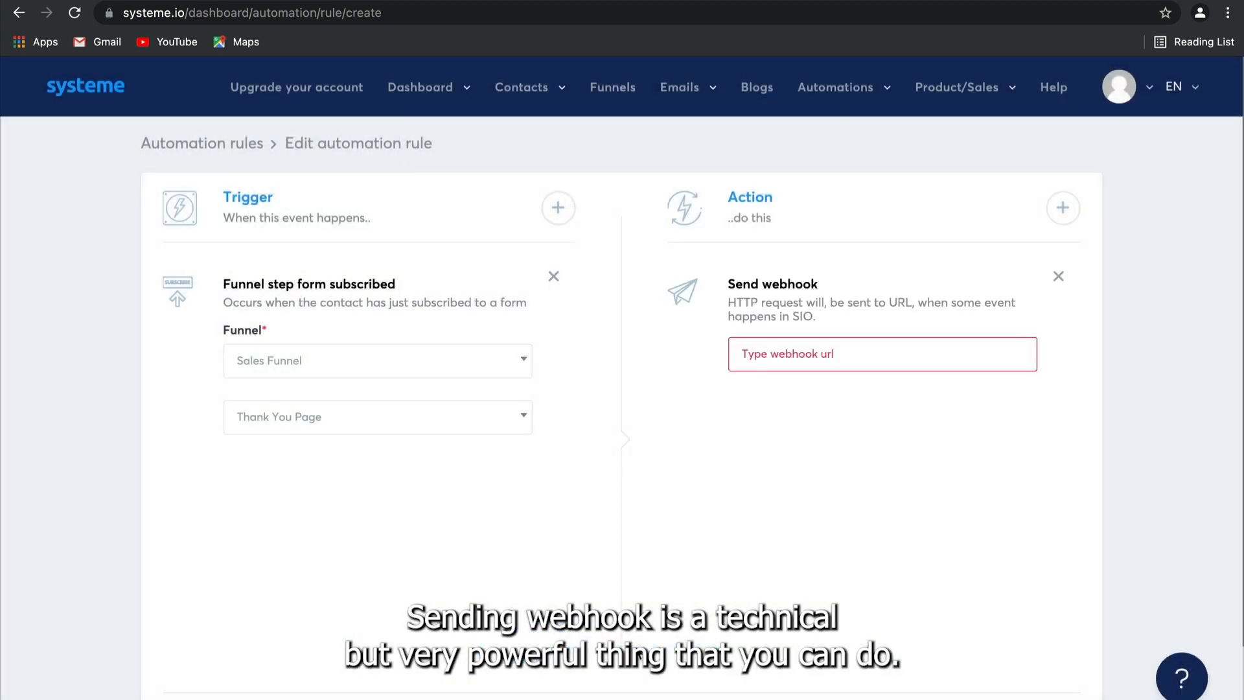